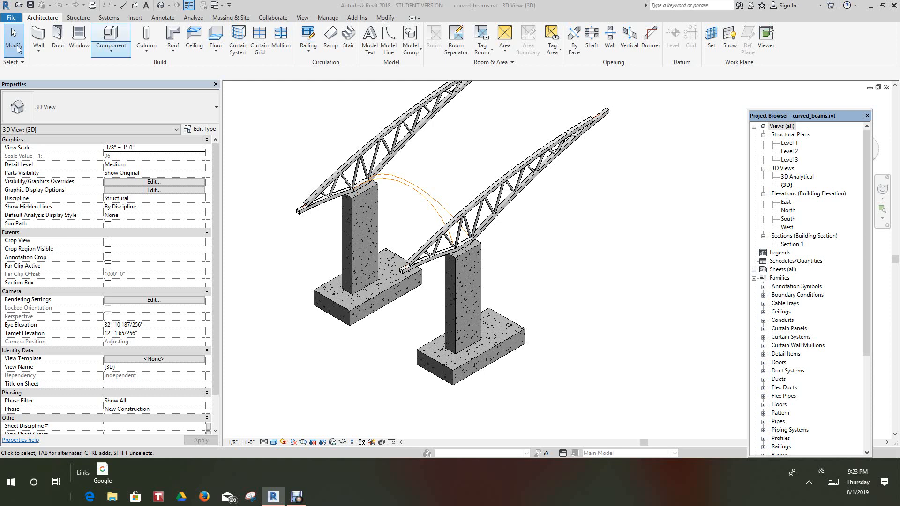
Set the current work plane to the reference plane Right Curved Beam
{"action": "left_click", "coordinate": [83, 19]}
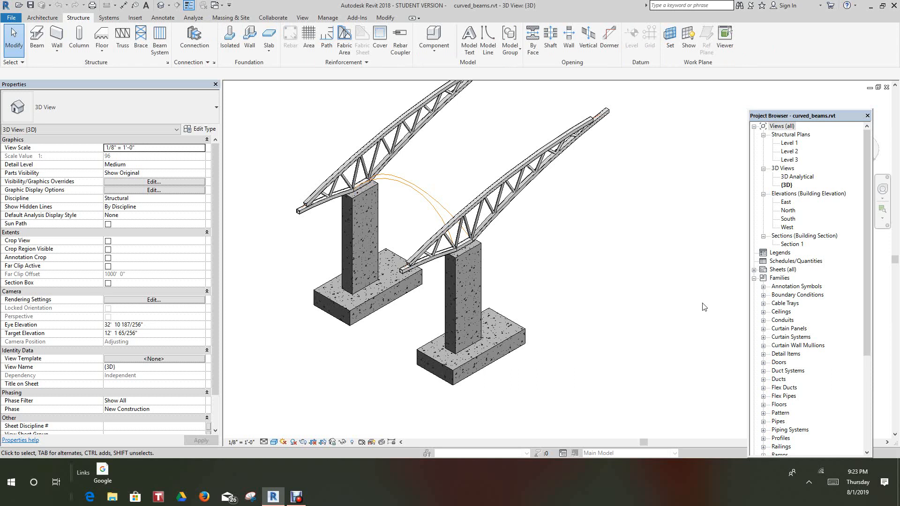
{"action": "left_click", "coordinate": [668, 41]}
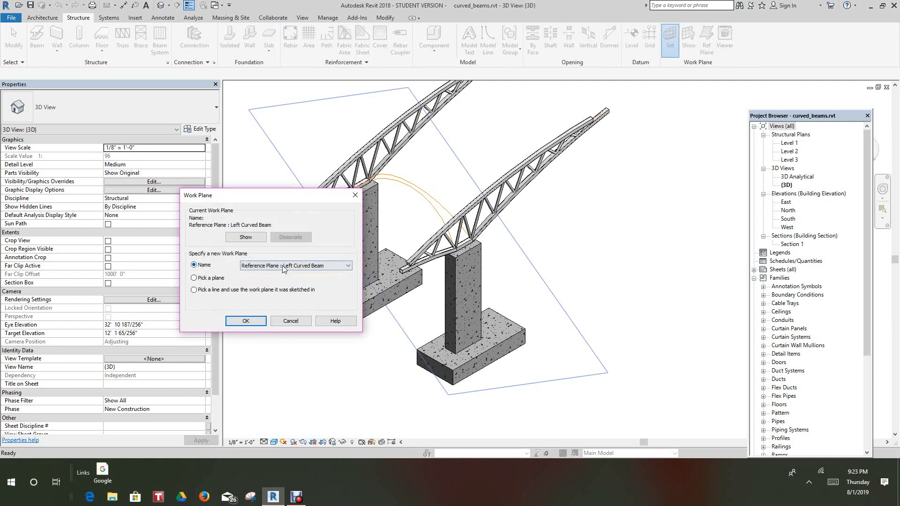
{"action": "left_click", "coordinate": [348, 266]}
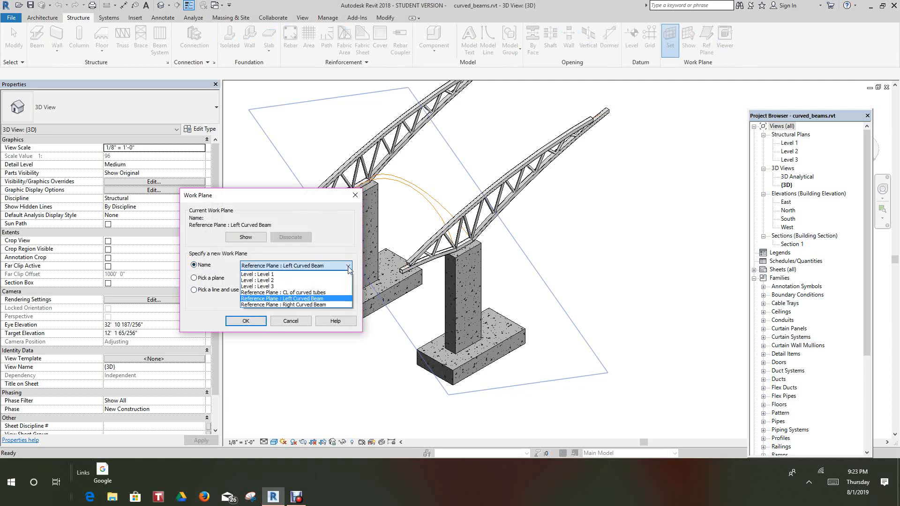
{"action": "left_click", "coordinate": [312, 304]}
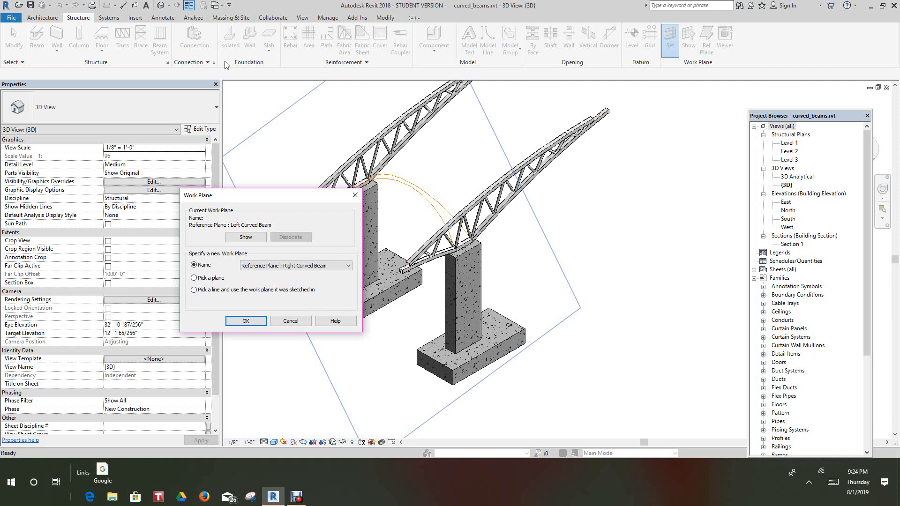
{"action": "left_click", "coordinate": [244, 321]}
Start a structural beam of type HSS5X0.250 round tubing and set its z Justification to Center
{"action": "left_click", "coordinate": [37, 37]}
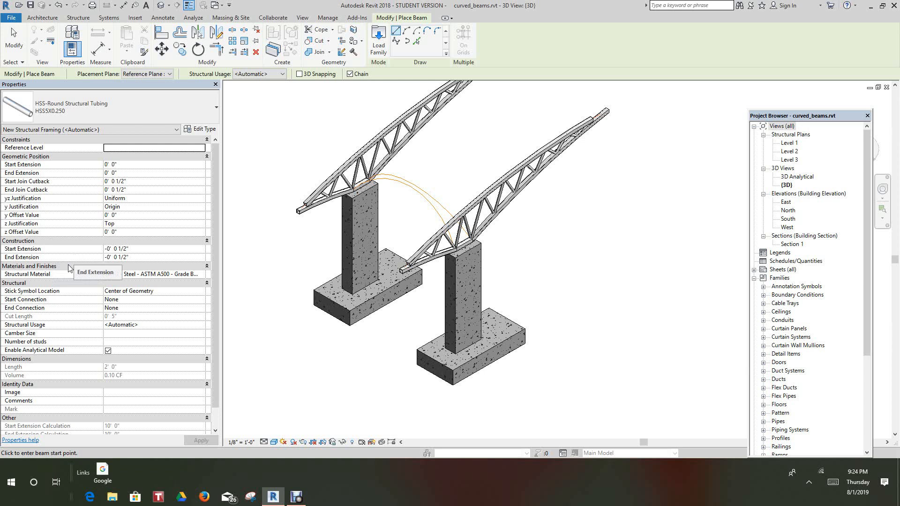
{"action": "scroll", "coordinate": [109, 278], "scroll_direction": "down", "scroll_amount": 1}
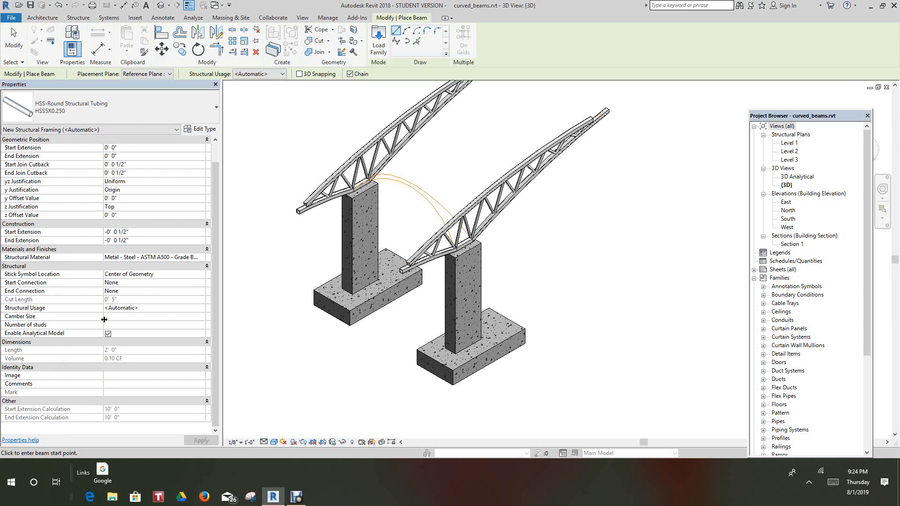
{"action": "scroll", "coordinate": [106, 317], "scroll_direction": "up", "scroll_amount": 1}
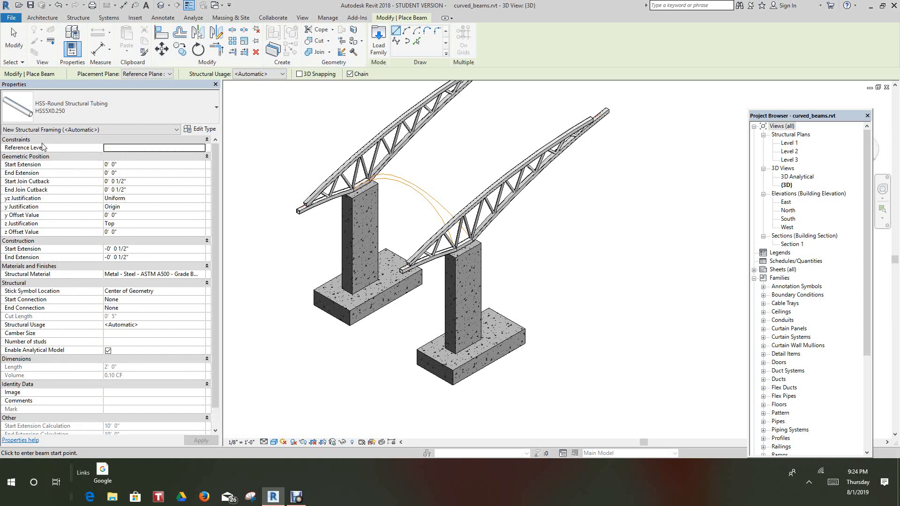
{"action": "left_click", "coordinate": [207, 139]}
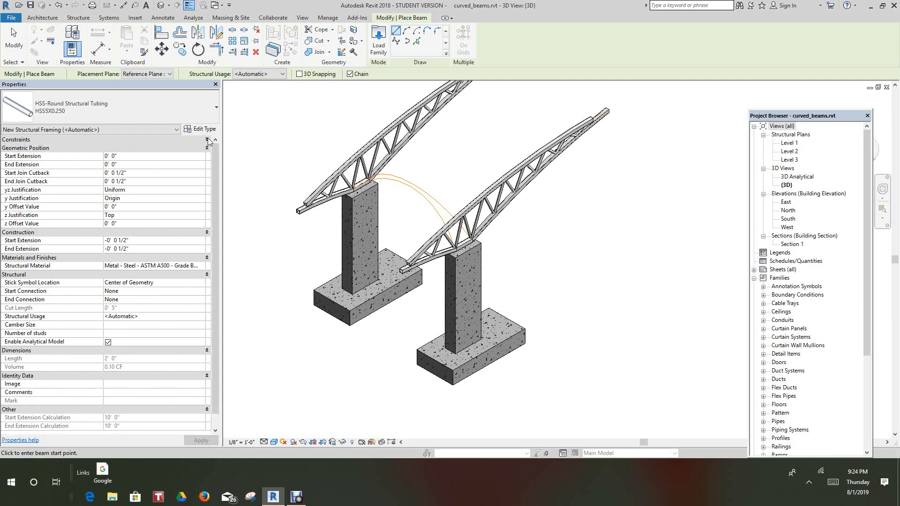
{"action": "left_click", "coordinate": [207, 140]}
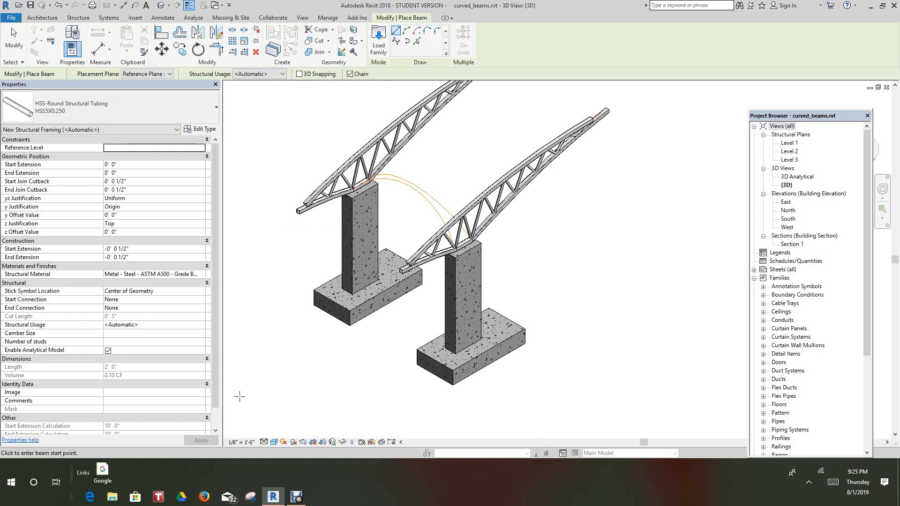
{"action": "left_click", "coordinate": [202, 224]}
{"action": "left_click", "coordinate": [201, 224]}
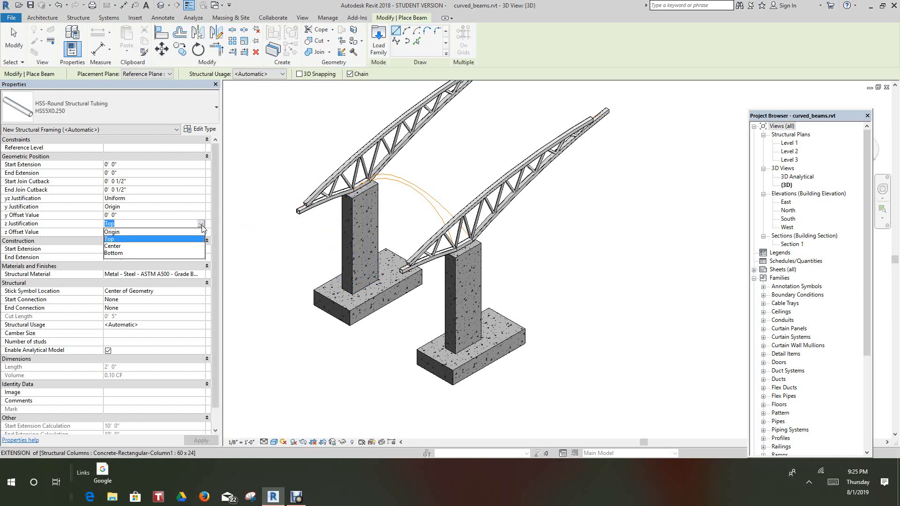
{"action": "left_click", "coordinate": [120, 249]}
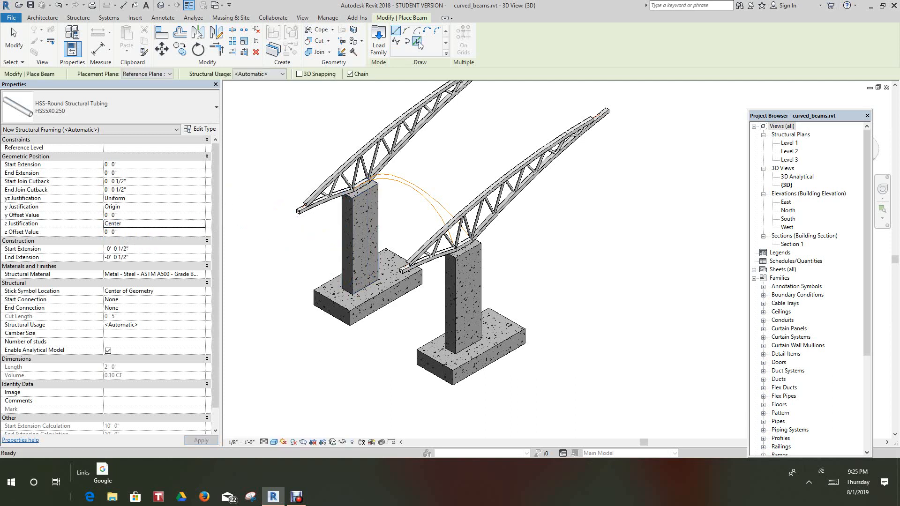
Place the round tube beam along the inner curved model line between the two trusses using Pick Lines
{"action": "left_click", "coordinate": [417, 42]}
{"action": "left_click", "coordinate": [481, 155]}
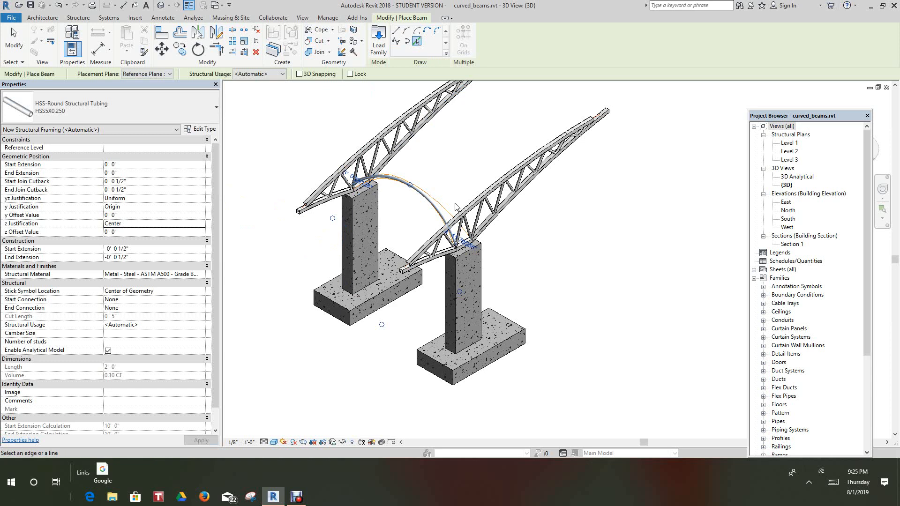
{"action": "middle_click_drag", "start_coordinate": [440, 176], "coordinate": [437, 176]}
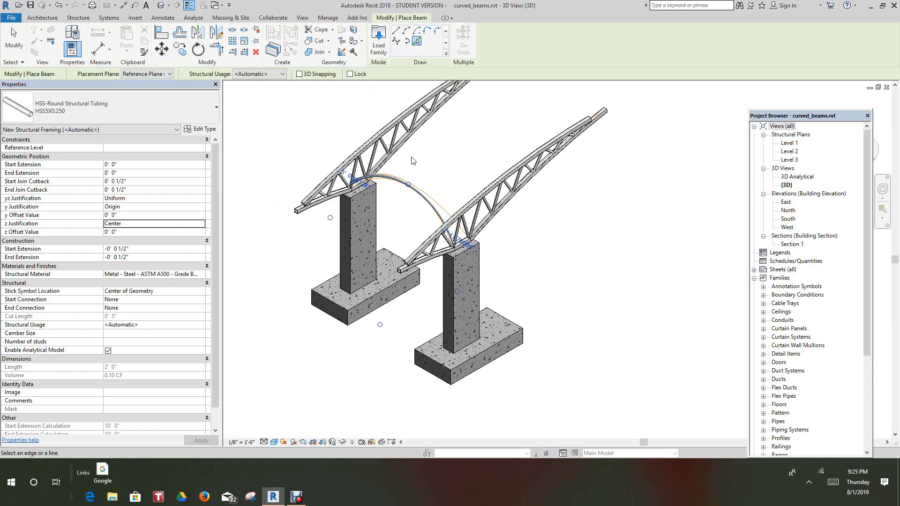
{"action": "left_click", "coordinate": [60, 6]}
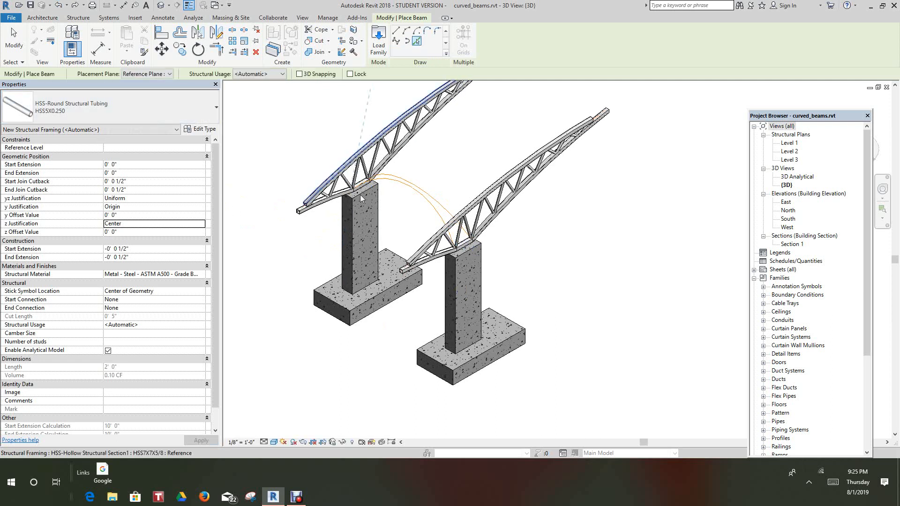
{"action": "scroll", "coordinate": [442, 212], "scroll_direction": "up", "scroll_amount": 4}
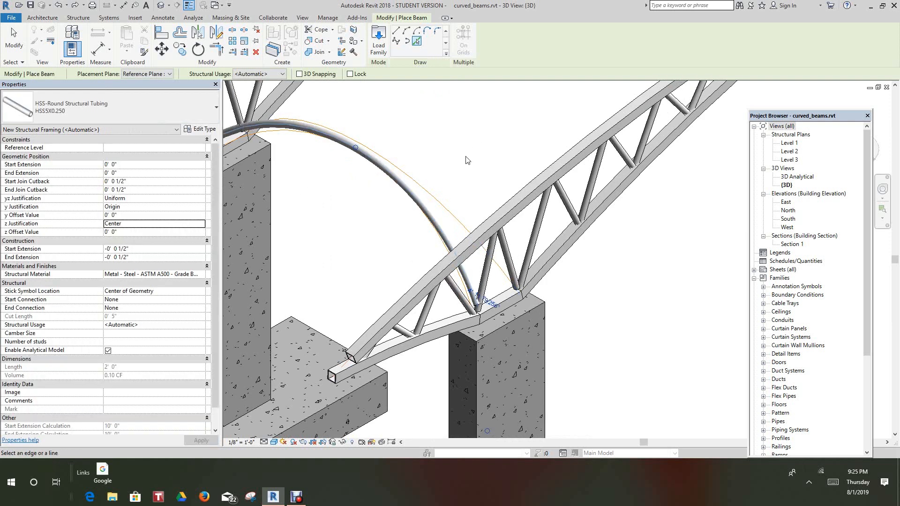
{"action": "scroll", "coordinate": [467, 161], "scroll_direction": "up", "scroll_amount": 2}
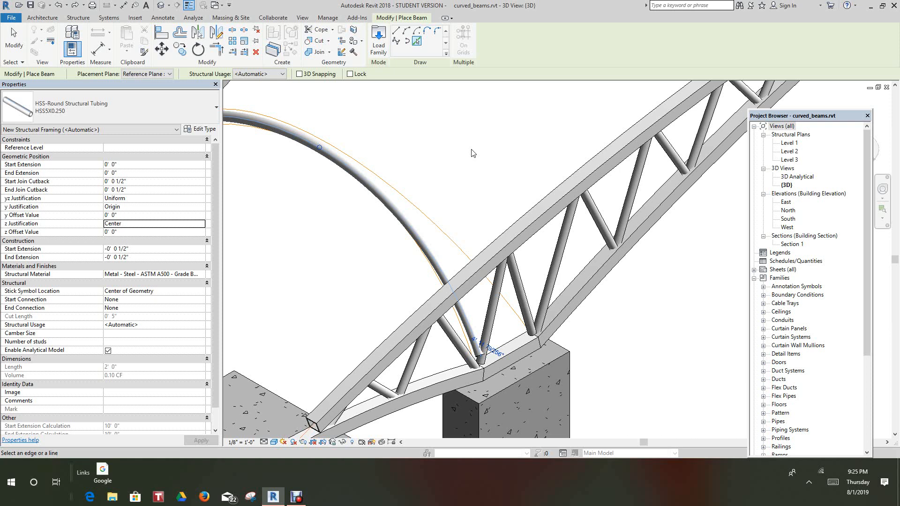
{"action": "scroll", "coordinate": [502, 170], "scroll_direction": "down", "scroll_amount": 3}
{"action": "middle_click_drag", "start_coordinate": [502, 170], "coordinate": [535, 192]}
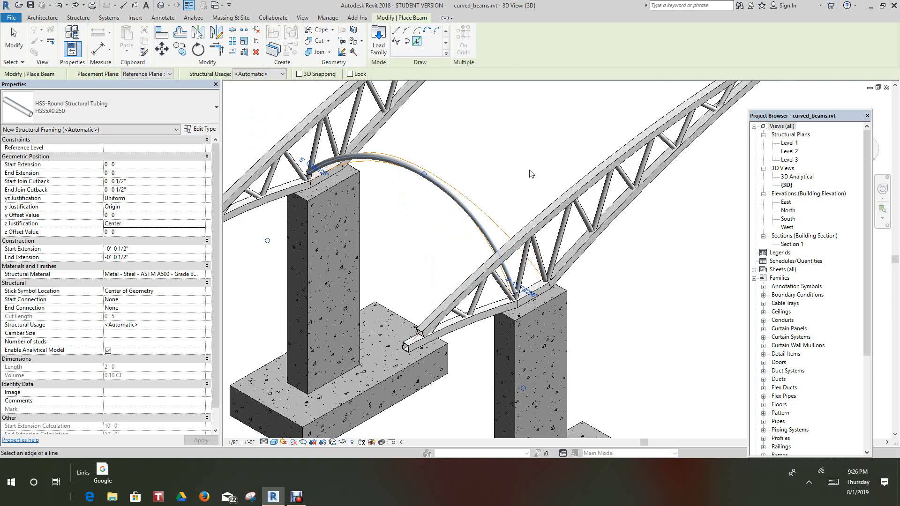
Change the current work plane to the reference plane Left Curved Beam
{"action": "left_click", "coordinate": [74, 20]}
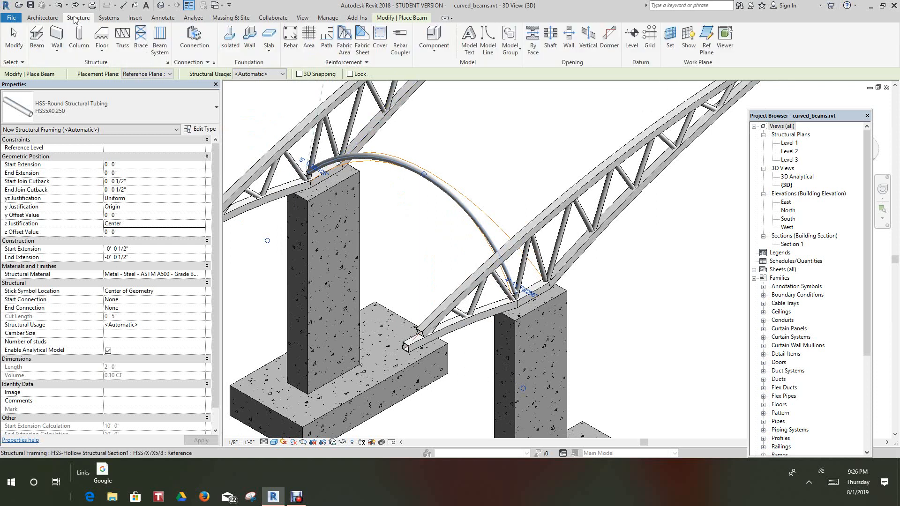
{"action": "left_click", "coordinate": [670, 37]}
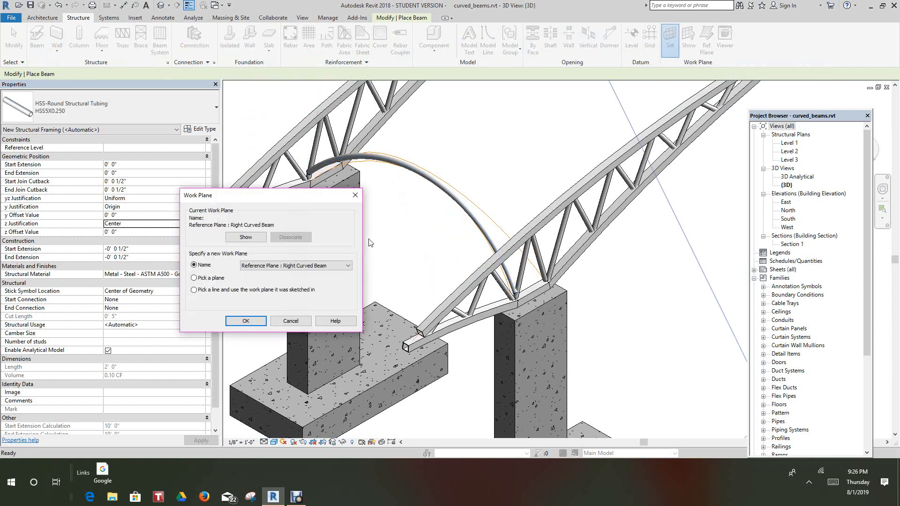
{"action": "left_click", "coordinate": [348, 266]}
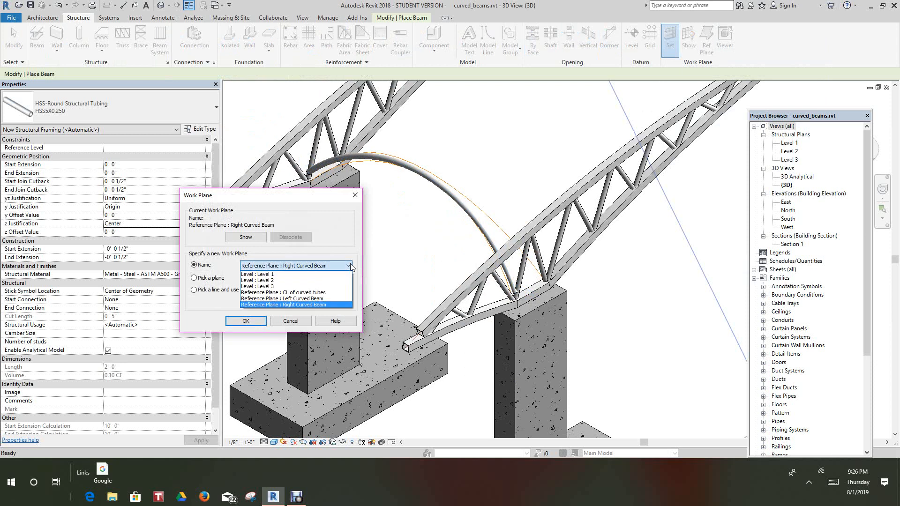
{"action": "left_click", "coordinate": [322, 299]}
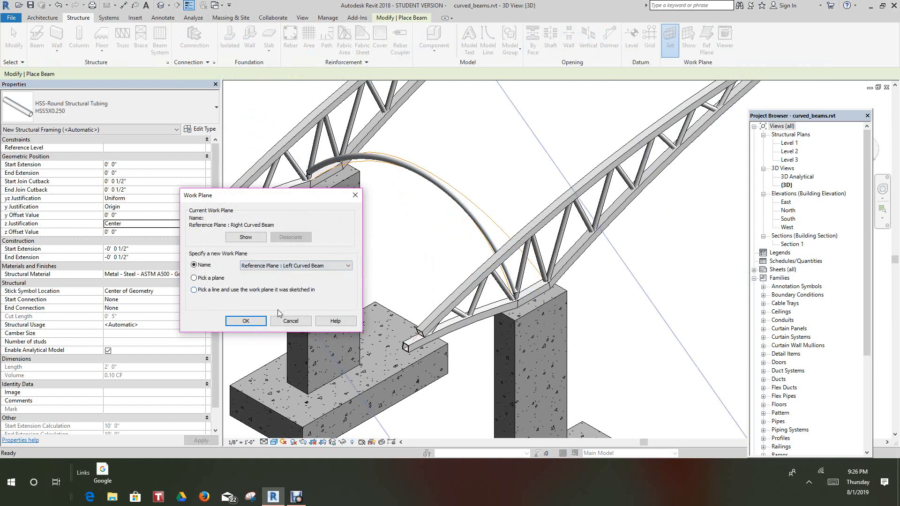
{"action": "left_click", "coordinate": [254, 321]}
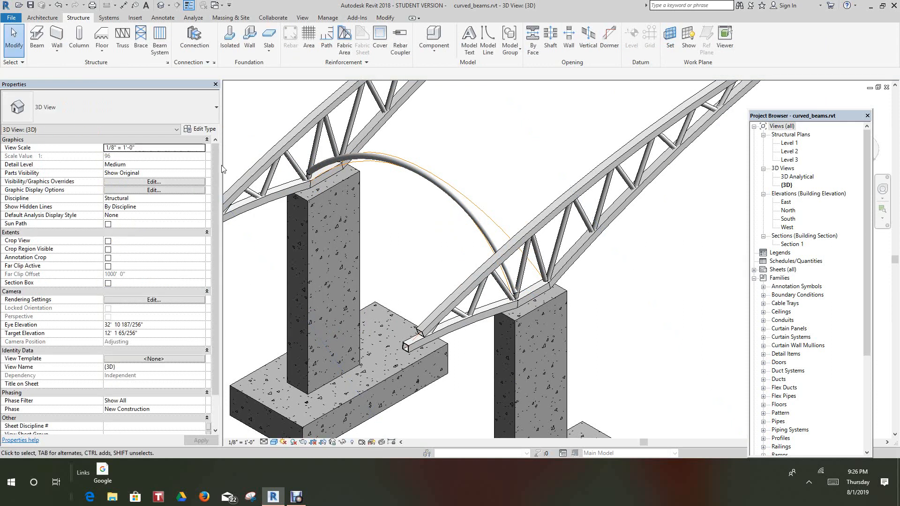
Place a second HSS5X0.250 round tube beam along the outer curved model line between the trusses using Pick Lines
{"action": "left_click", "coordinate": [35, 35]}
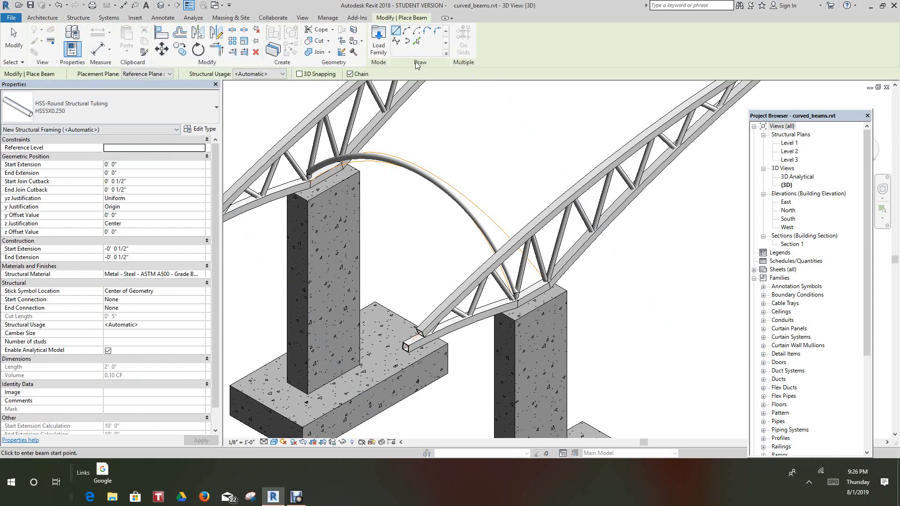
{"action": "left_click", "coordinate": [416, 41]}
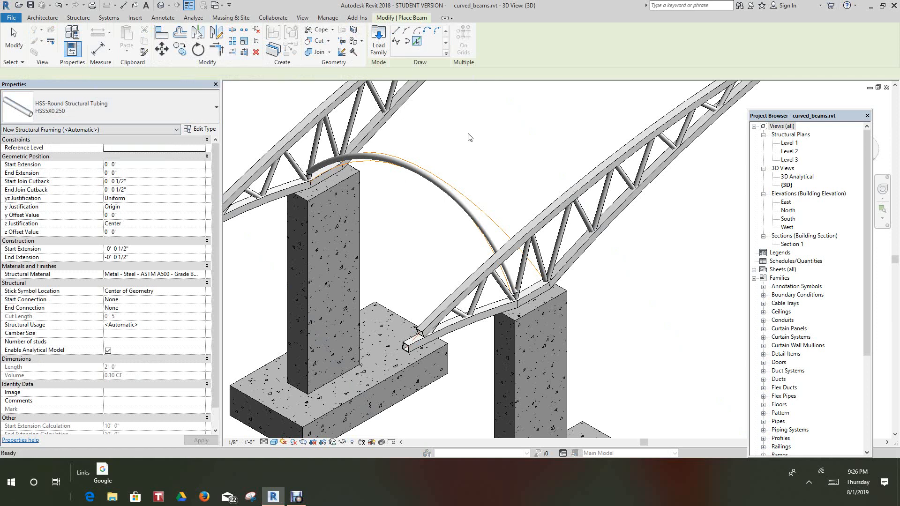
{"action": "left_click", "coordinate": [496, 226]}
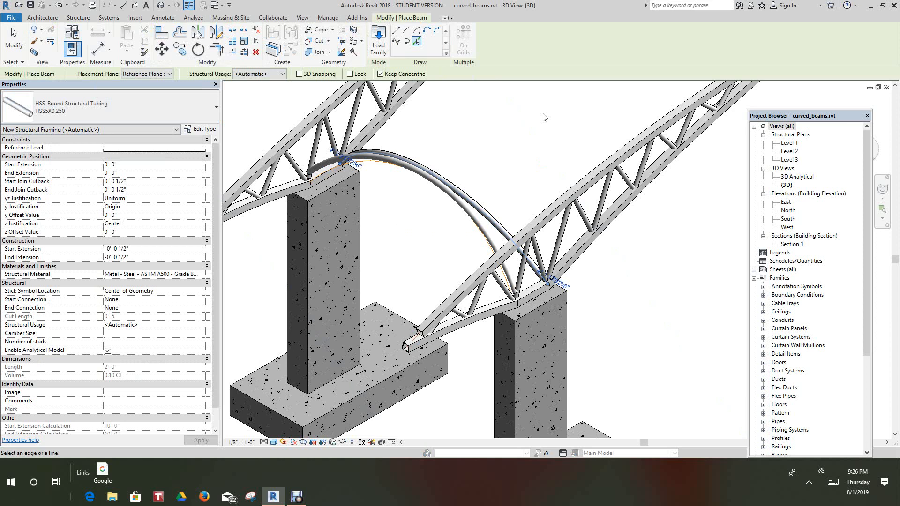
{"action": "scroll", "coordinate": [501, 166], "scroll_direction": "up", "scroll_amount": 6}
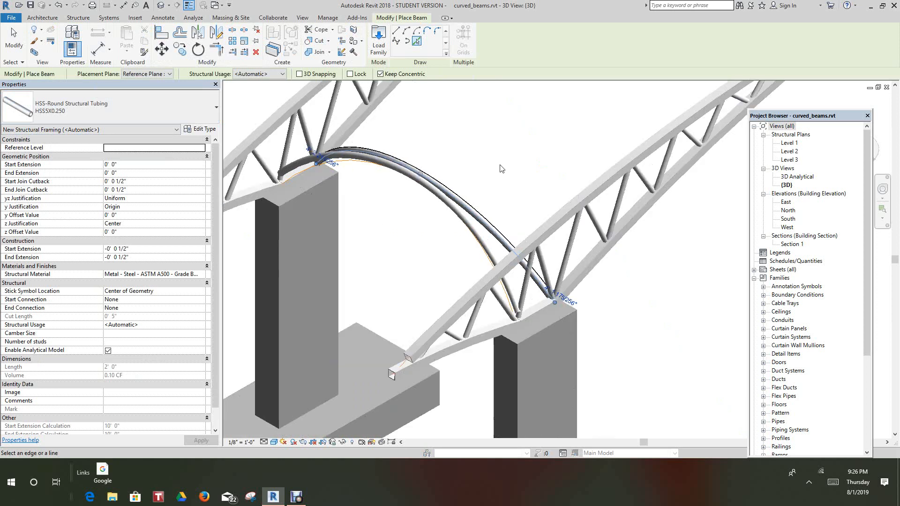
{"action": "middle_click_drag", "start_coordinate": [462, 177], "coordinate": [483, 151]}
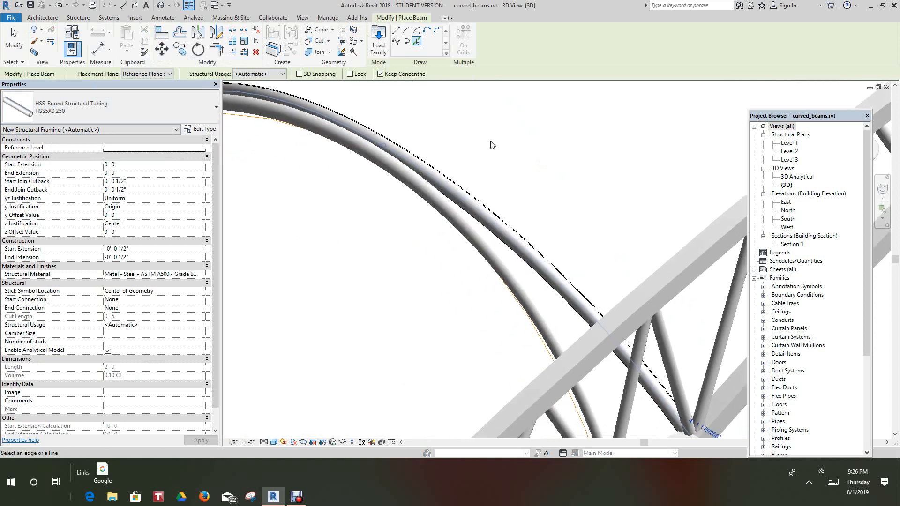
{"action": "scroll", "coordinate": [490, 146], "scroll_direction": "down", "scroll_amount": 5}
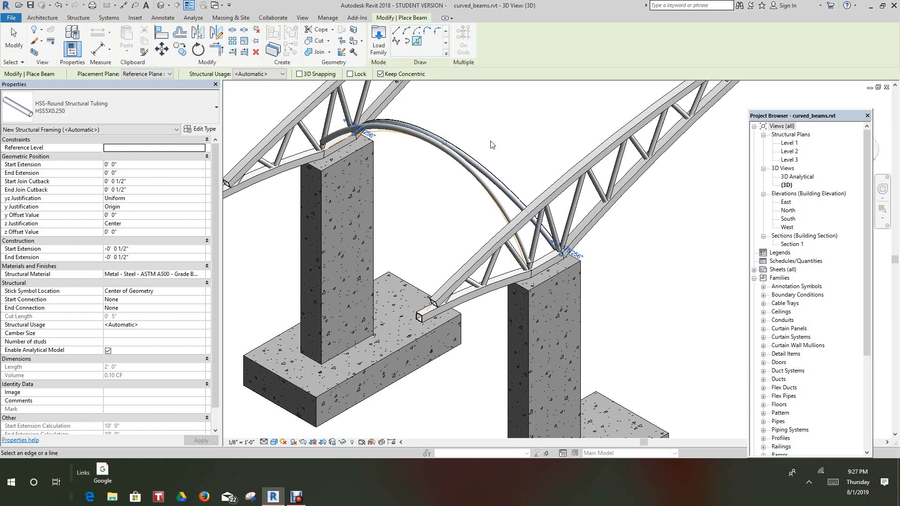
In the Level 3 structural plan, draw a horizontal reference plane from the left vertical plane's lower end to beyond the right one
{"action": "double_click", "coordinate": [790, 160]}
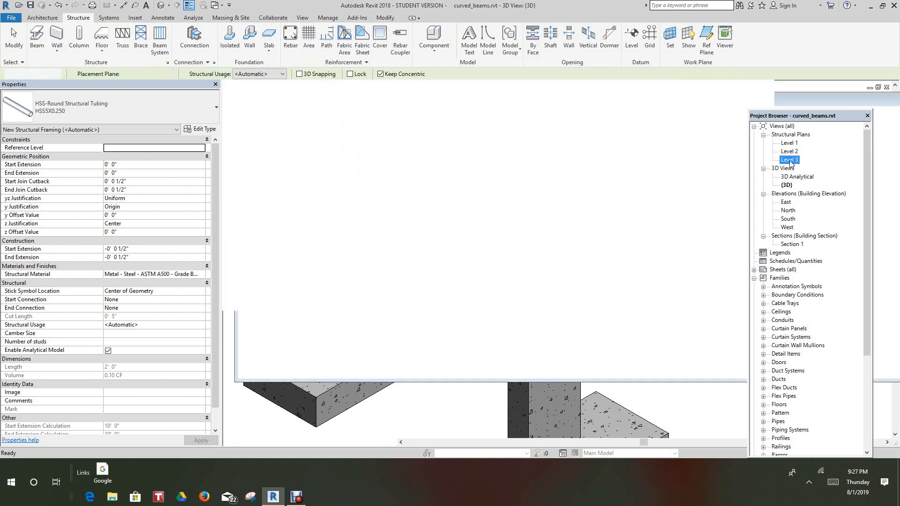
{"action": "scroll", "coordinate": [578, 271], "scroll_direction": "up", "scroll_amount": 5}
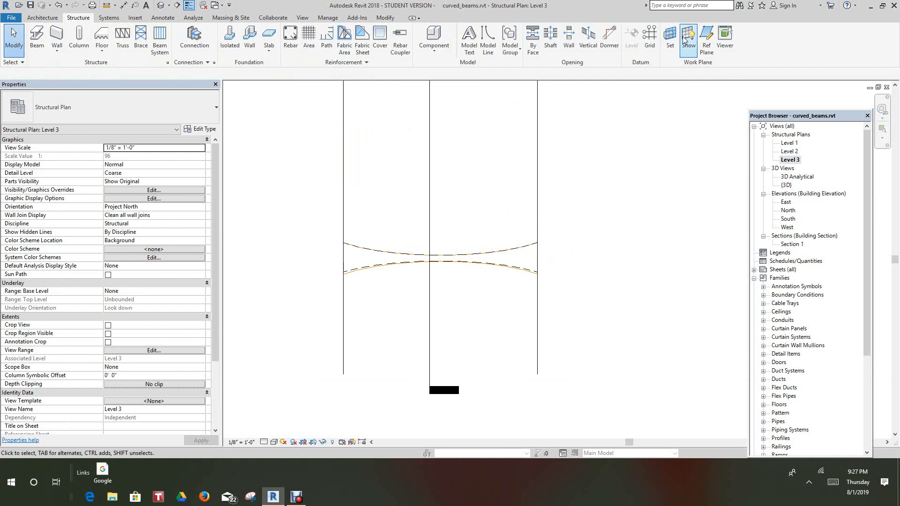
{"action": "left_click", "coordinate": [708, 41]}
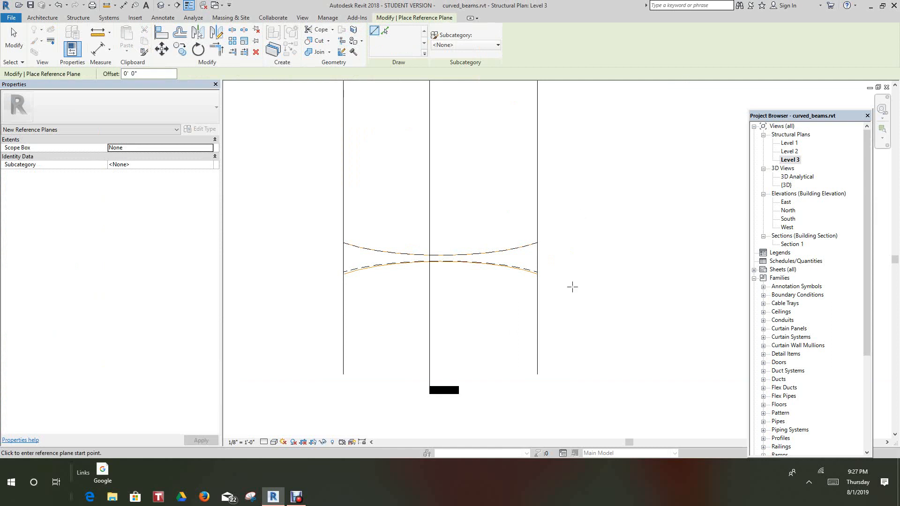
{"action": "left_click", "coordinate": [343, 375]}
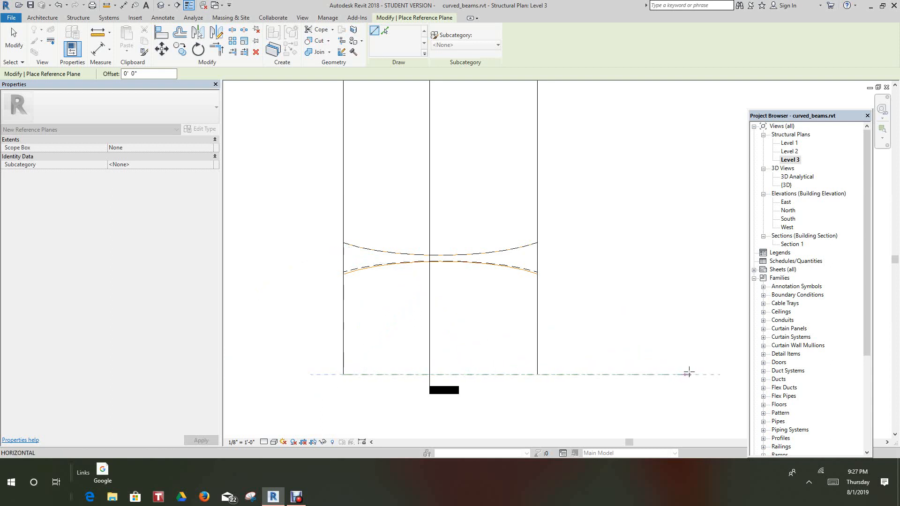
{"action": "left_click", "coordinate": [689, 374]}
{"action": "right_click", "coordinate": [693, 323]}
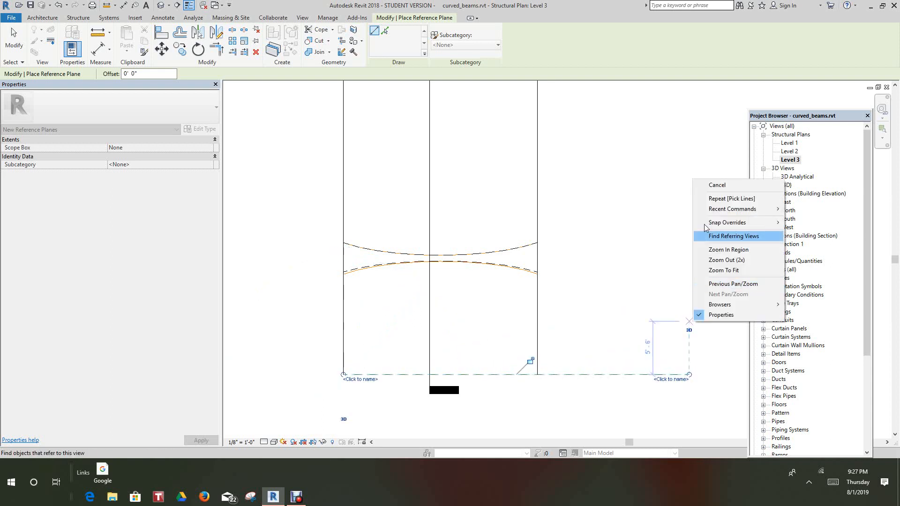
{"action": "left_click", "coordinate": [717, 185]}
{"action": "right_click", "coordinate": [625, 270]}
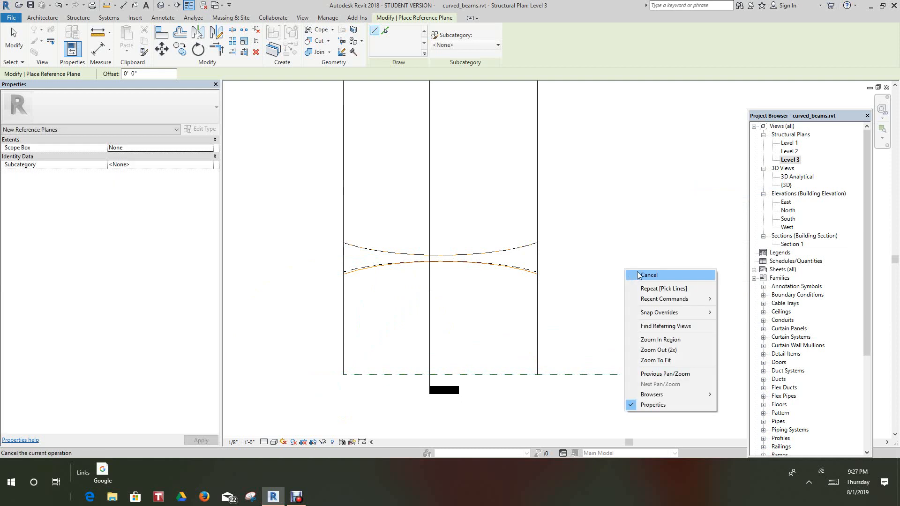
{"action": "left_click", "coordinate": [648, 275]}
Extend the horizontal reference plane's left end past the left vertical line in the Level 3 plan
{"action": "left_click", "coordinate": [351, 376]}
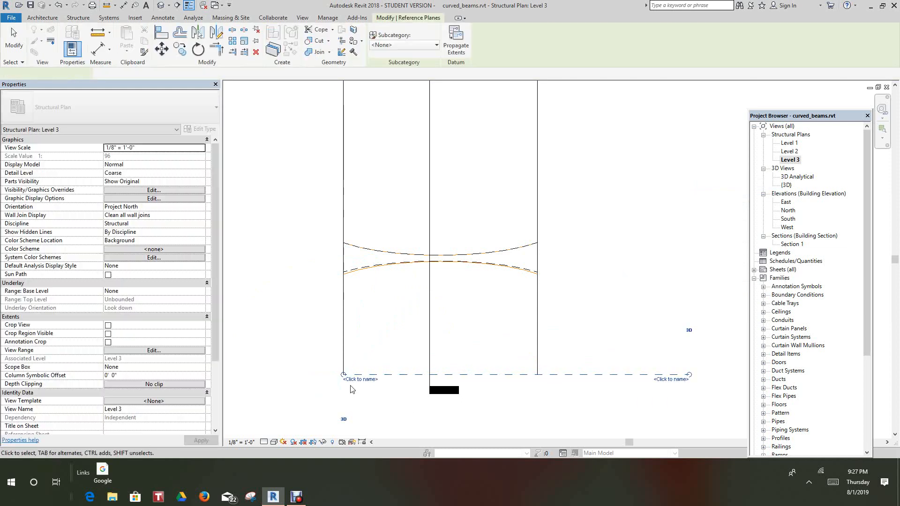
{"action": "left_click_drag", "start_coordinate": [344, 374], "coordinate": [302, 375]}
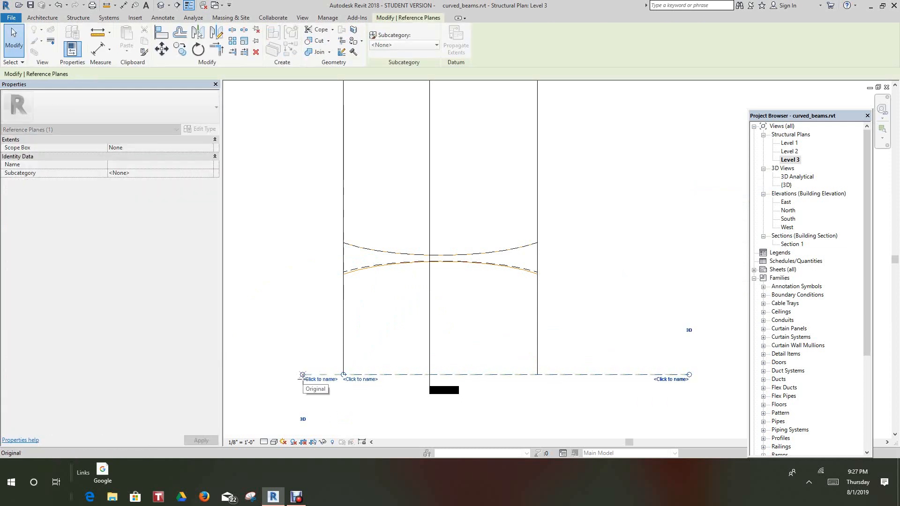
{"action": "left_click", "coordinate": [323, 415]}
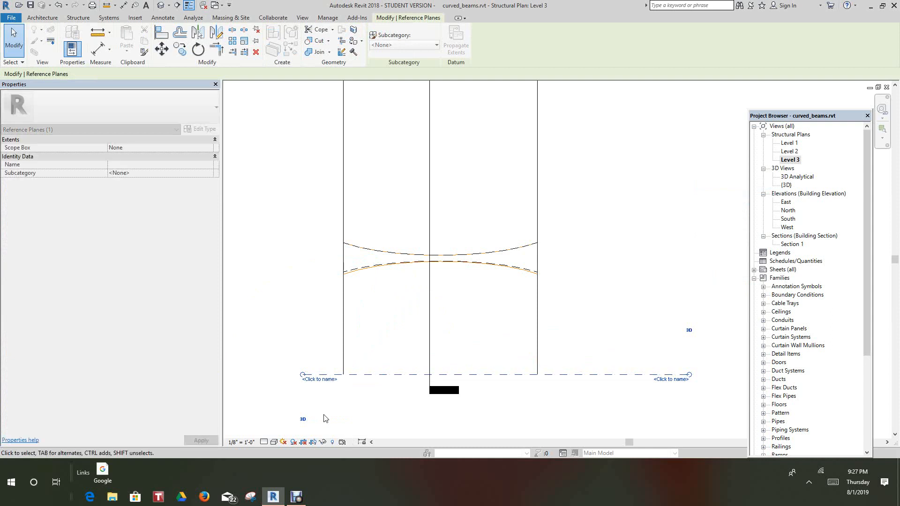
Name the horizontal reference plane Front Curved Beam
{"action": "scroll", "coordinate": [361, 375], "scroll_direction": "up", "scroll_amount": 1}
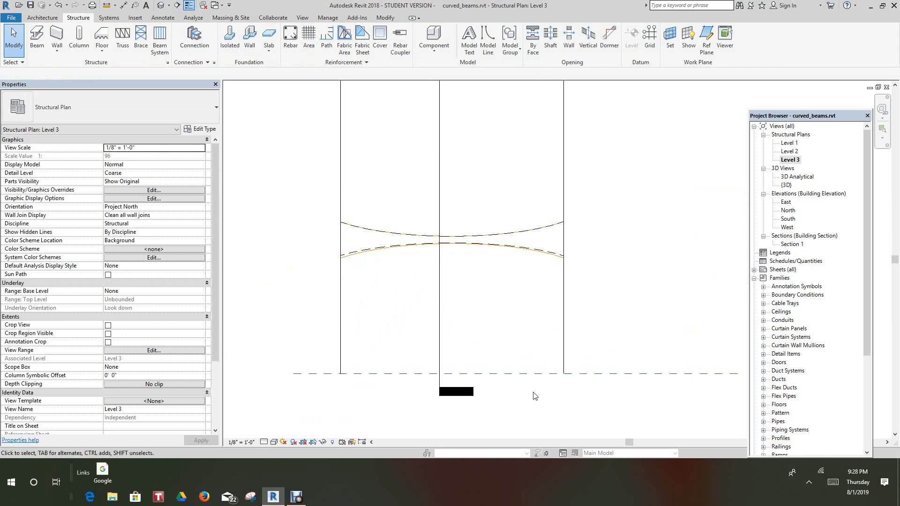
{"action": "left_click", "coordinate": [620, 375]}
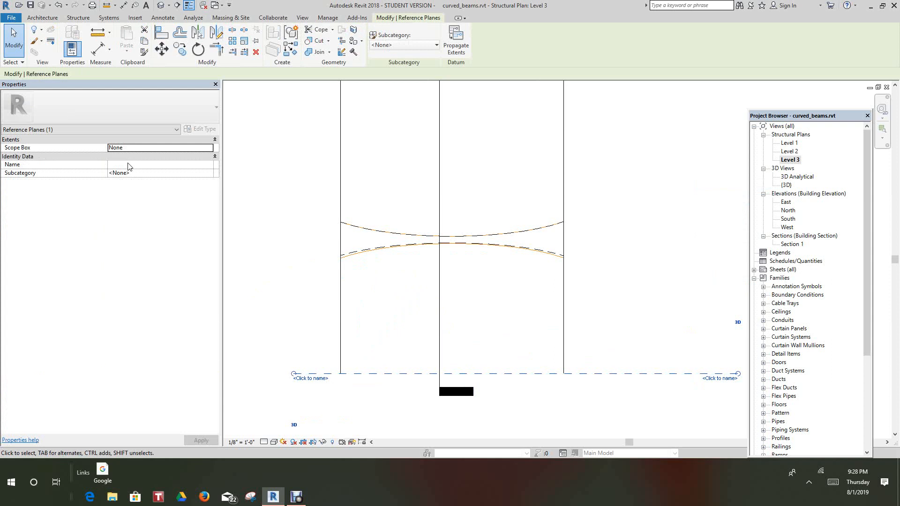
{"action": "left_click", "coordinate": [721, 382]}
{"action": "scroll", "coordinate": [719, 381], "scroll_direction": "down", "scroll_amount": 1}
{"action": "scroll", "coordinate": [717, 379], "scroll_direction": "down", "scroll_amount": 2}
{"action": "middle_click_drag", "start_coordinate": [717, 379], "coordinate": [527, 345]}
{"action": "scroll", "coordinate": [535, 341], "scroll_direction": "down", "scroll_amount": 1}
{"action": "scroll", "coordinate": [534, 341], "scroll_direction": "up", "scroll_amount": 5}
{"action": "scroll", "coordinate": [536, 345], "scroll_direction": "up", "scroll_amount": 3}
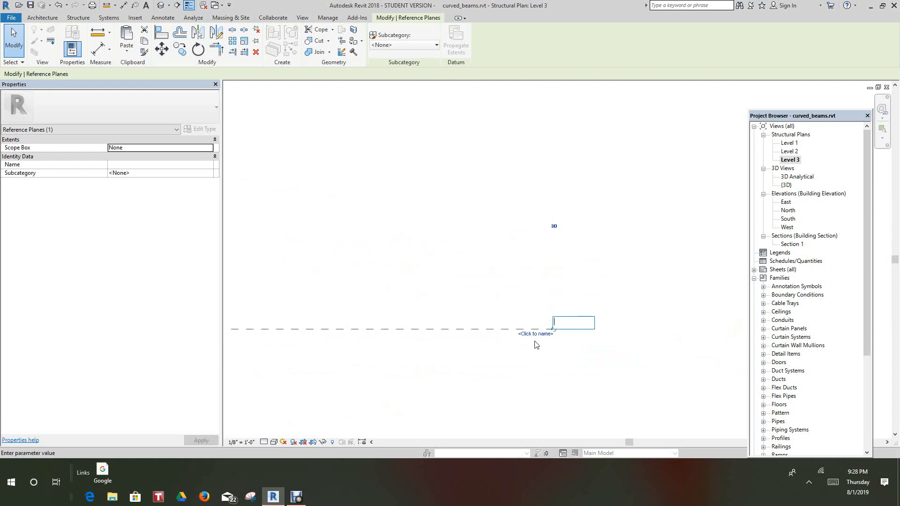
{"action": "type", "text": "Fr"}
{"action": "type", "text": "on"}
{"action": "type", "text": "t Curved B"}
{"action": "type", "text": "eam"}
{"action": "left_click", "coordinate": [619, 377]}
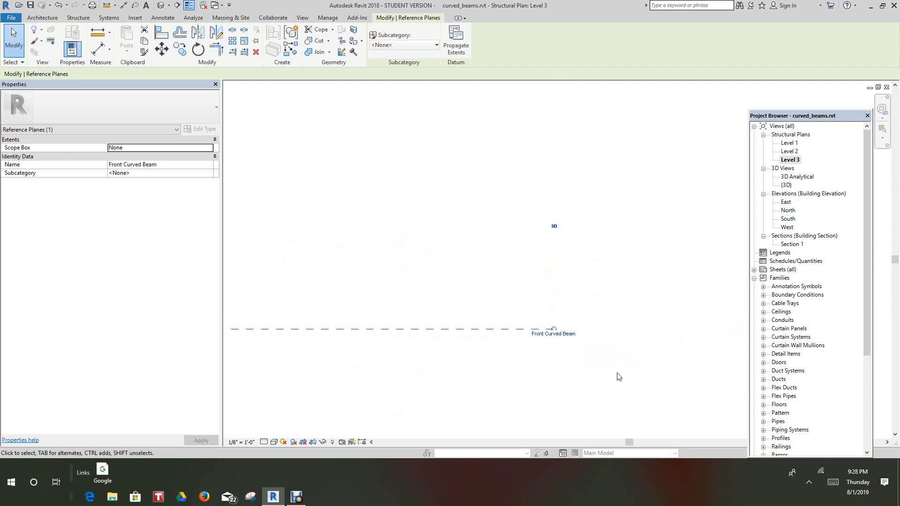
{"action": "middle_click_drag", "start_coordinate": [595, 377], "coordinate": [622, 356]}
{"action": "scroll", "coordinate": [551, 324], "scroll_direction": "down", "scroll_amount": 1}
{"action": "left_click", "coordinate": [530, 376]}
{"action": "scroll", "coordinate": [598, 351], "scroll_direction": "down", "scroll_amount": 4}
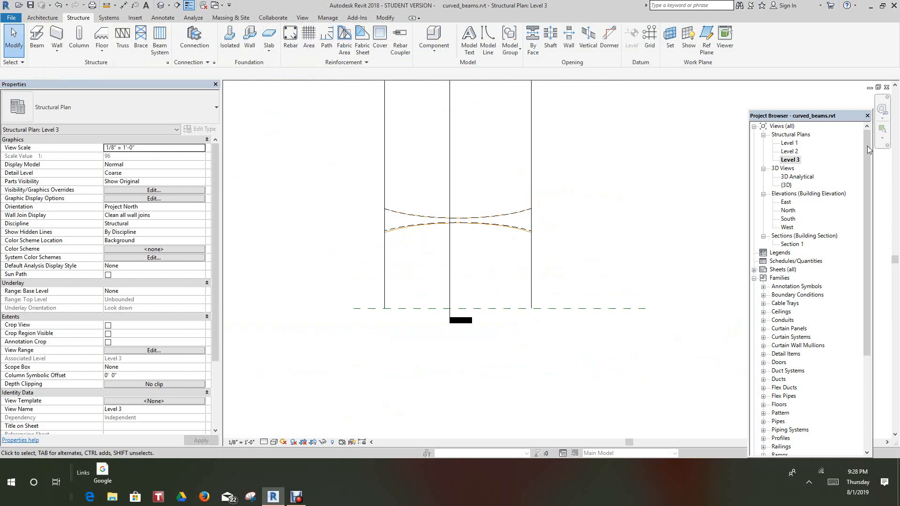
In the South elevation, set up a Start-End-Radius Arc model line on the Front Curved Beam reference plane with chaining off
{"action": "double_click", "coordinate": [788, 218]}
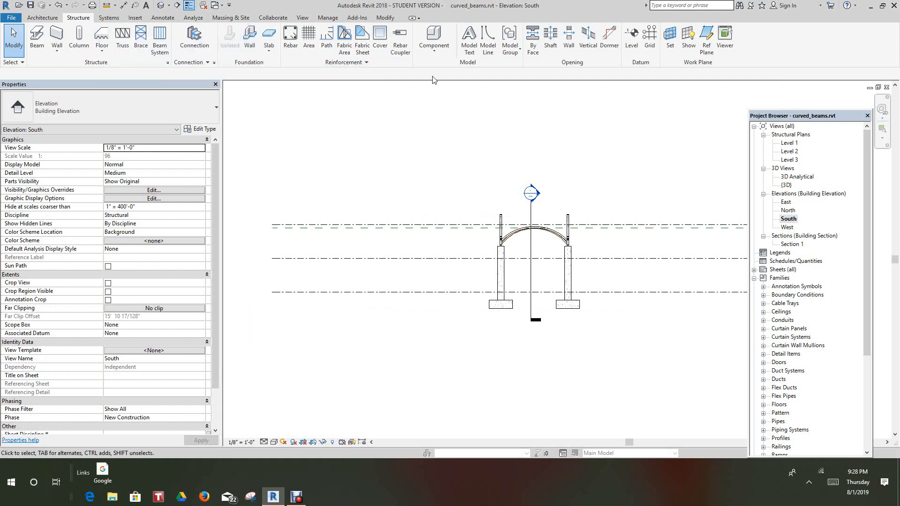
{"action": "left_click", "coordinate": [492, 41]}
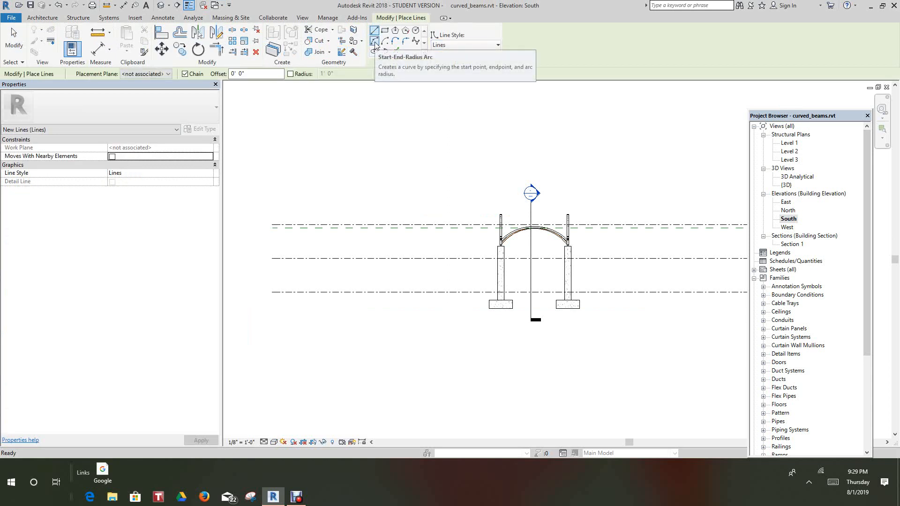
{"action": "left_click", "coordinate": [375, 44]}
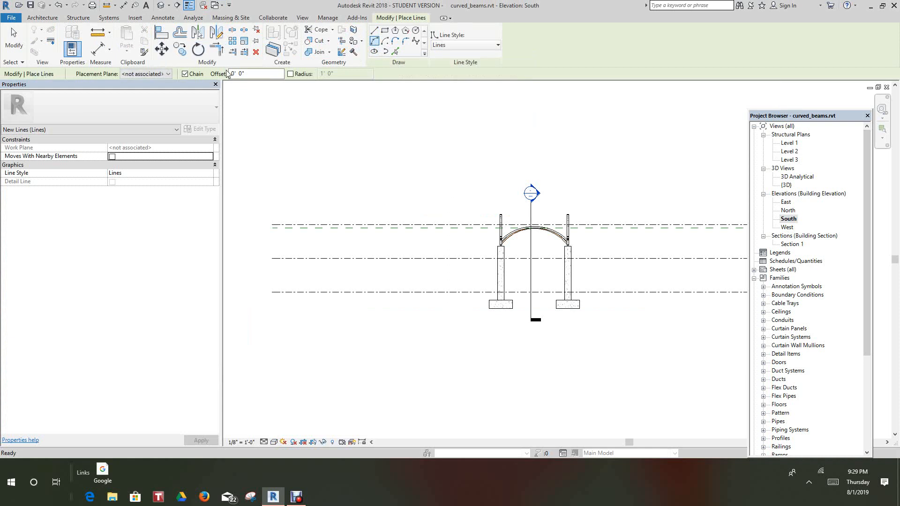
{"action": "left_click", "coordinate": [168, 74]}
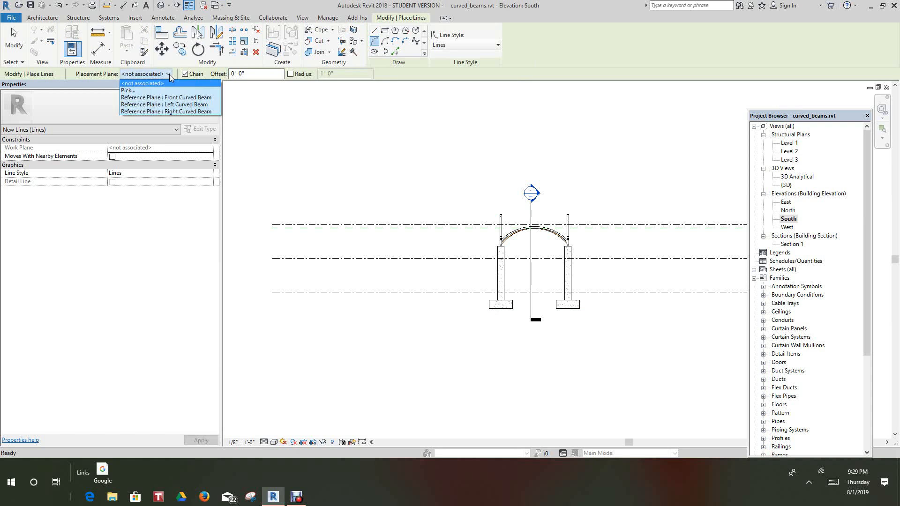
{"action": "left_click", "coordinate": [173, 99]}
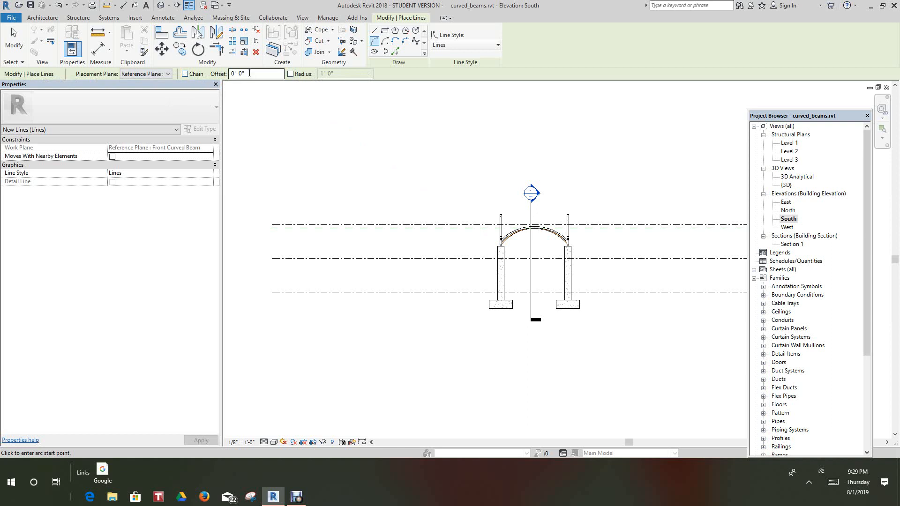
Draw an upward-bulging arc model line with a fixed 37' 6" radius between the lower ends of the two trusses
{"action": "left_click", "coordinate": [291, 74]}
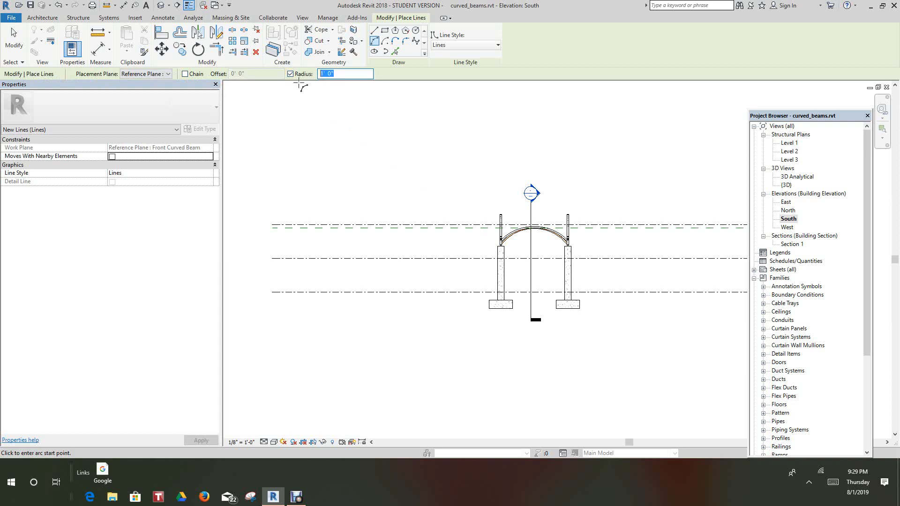
{"action": "type", "text": "3"}
{"action": "key", "text": "Return"}
{"action": "scroll", "coordinate": [486, 244], "scroll_direction": "up", "scroll_amount": 2}
{"action": "scroll", "coordinate": [515, 247], "scroll_direction": "up", "scroll_amount": 3}
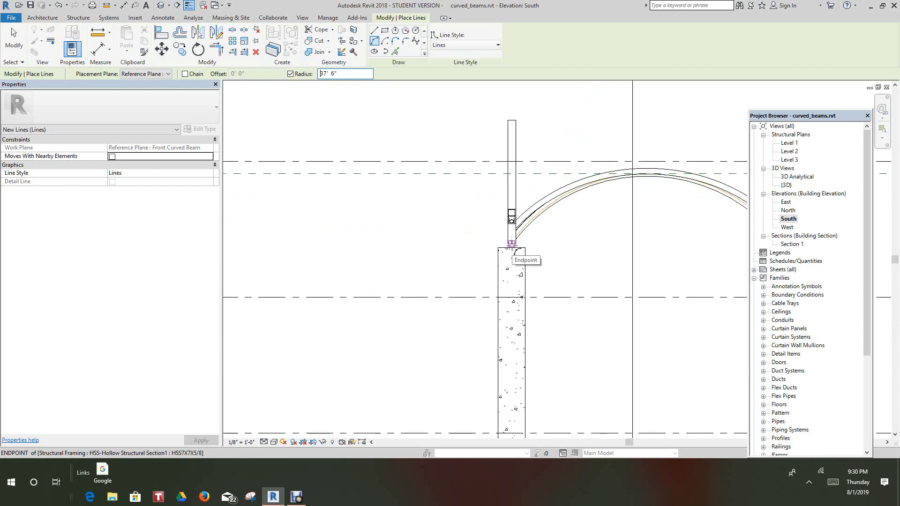
{"action": "scroll", "coordinate": [511, 244], "scroll_direction": "up", "scroll_amount": 2}
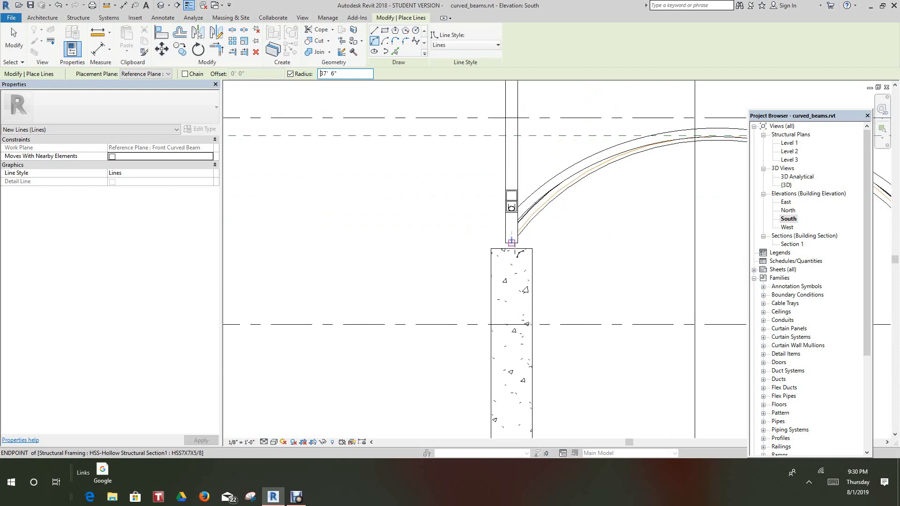
{"action": "left_click", "coordinate": [511, 243]}
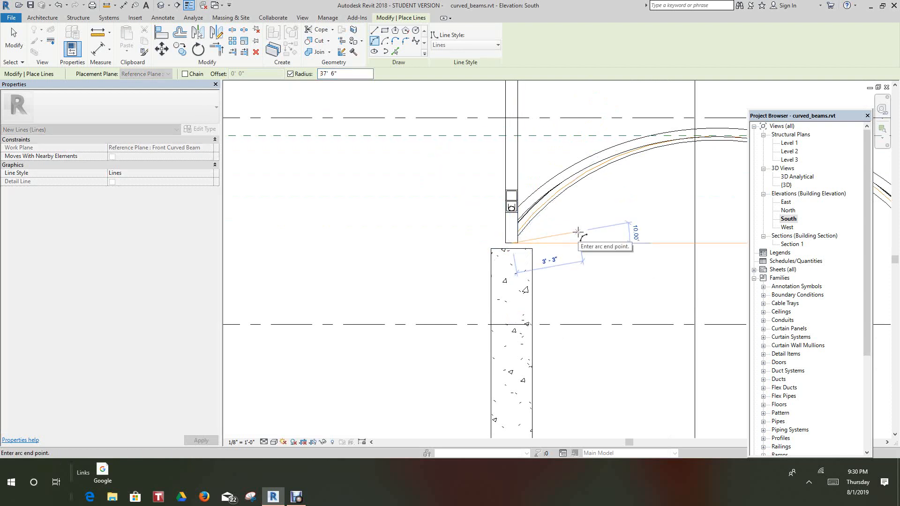
{"action": "middle_click_drag", "start_coordinate": [593, 234], "coordinate": [423, 247]}
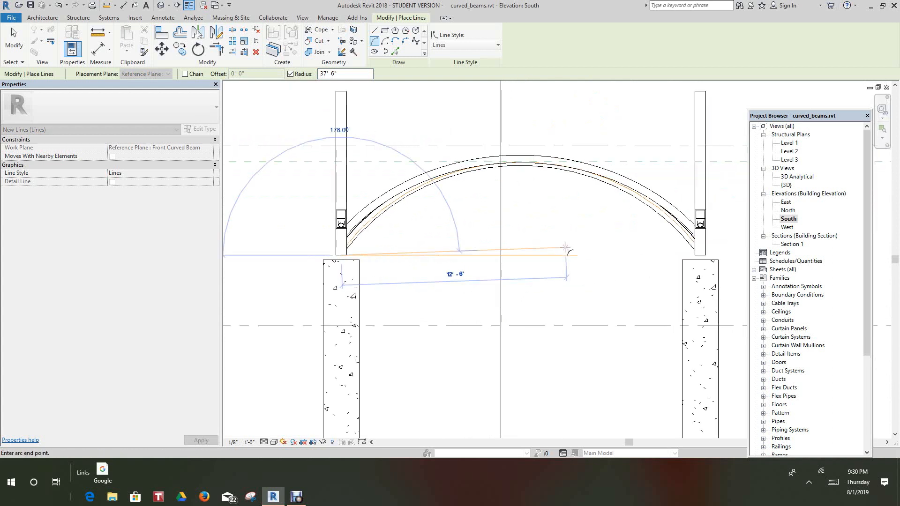
{"action": "left_click", "coordinate": [703, 255]}
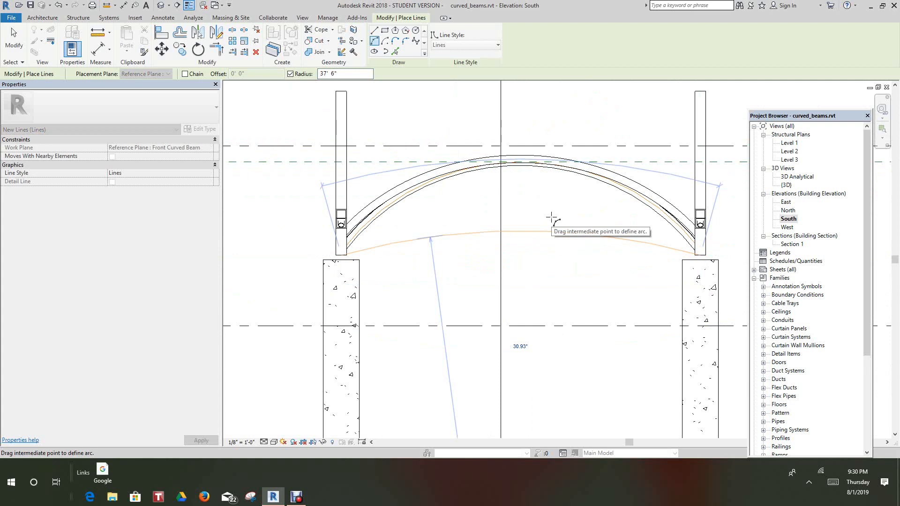
{"action": "mouse_move", "coordinate": [551, 217]}
{"action": "middle_mouse_down"}
{"action": "mouse_move", "coordinate": [589, 258]}
{"action": "mouse_move", "coordinate": [579, 313]}
{"action": "mouse_move", "coordinate": [514, 229]}
{"action": "mouse_move", "coordinate": [536, 247]}
{"action": "mouse_move", "coordinate": [530, 229]}
{"action": "middle_mouse_up"}
{"action": "scroll", "coordinate": [516, 235], "scroll_direction": "down", "scroll_amount": 2}
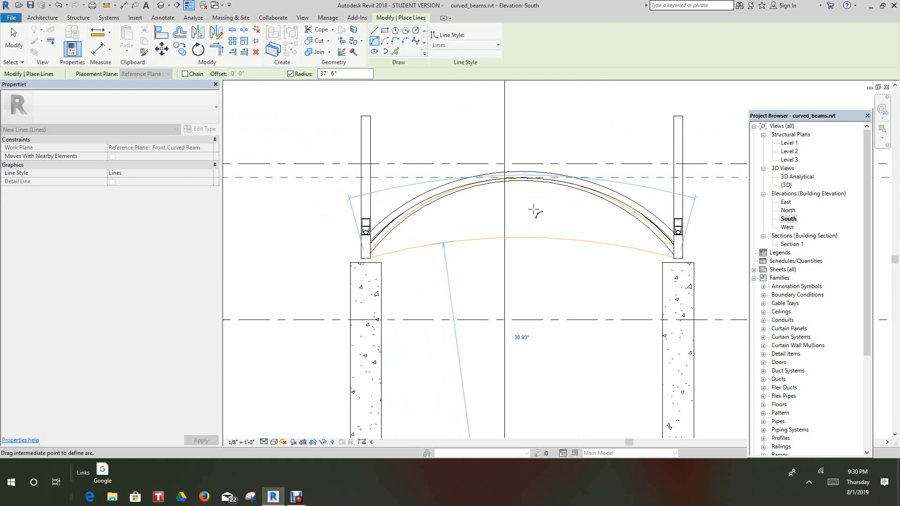
{"action": "left_click", "coordinate": [556, 193]}
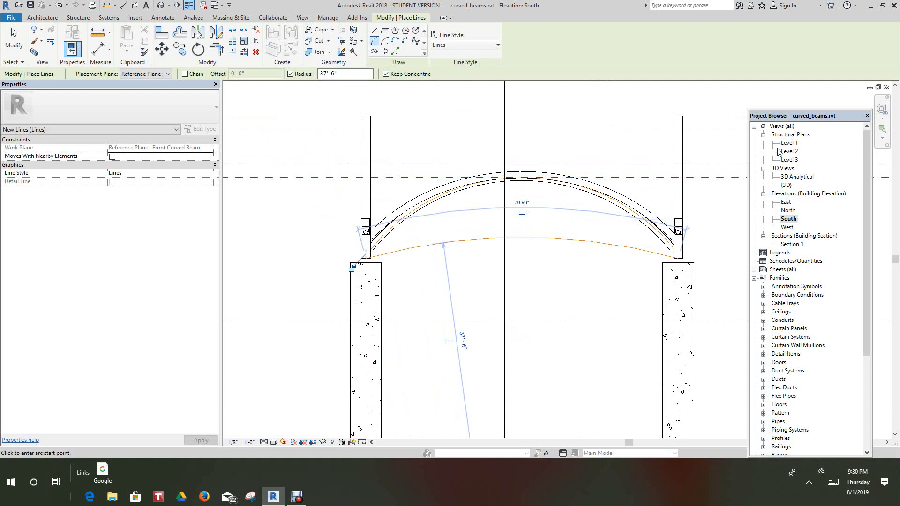
In the {3D} view, move the front arc model line up to the end faces of the trusses' bottom chords
{"action": "left_click", "coordinate": [786, 185]}
{"action": "double_click", "coordinate": [786, 185]}
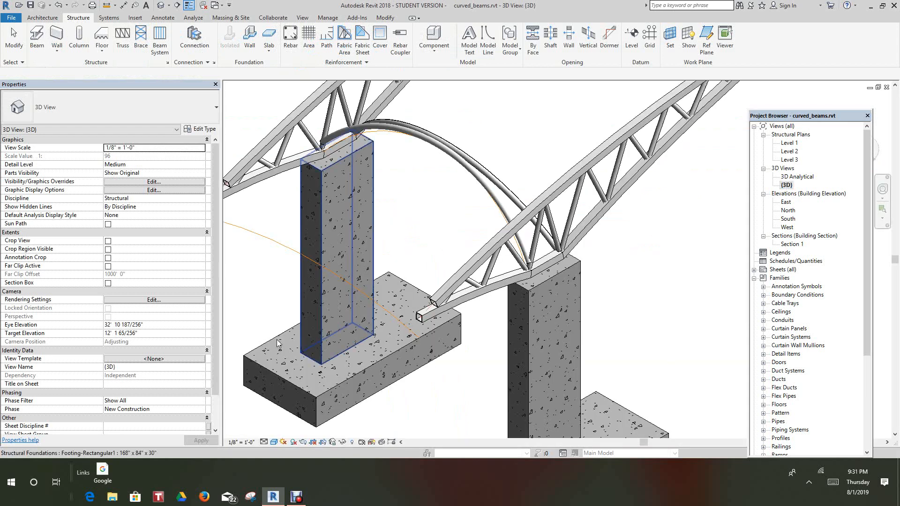
{"action": "middle_click_drag", "start_coordinate": [314, 284], "coordinate": [510, 167], "text": "shift"}
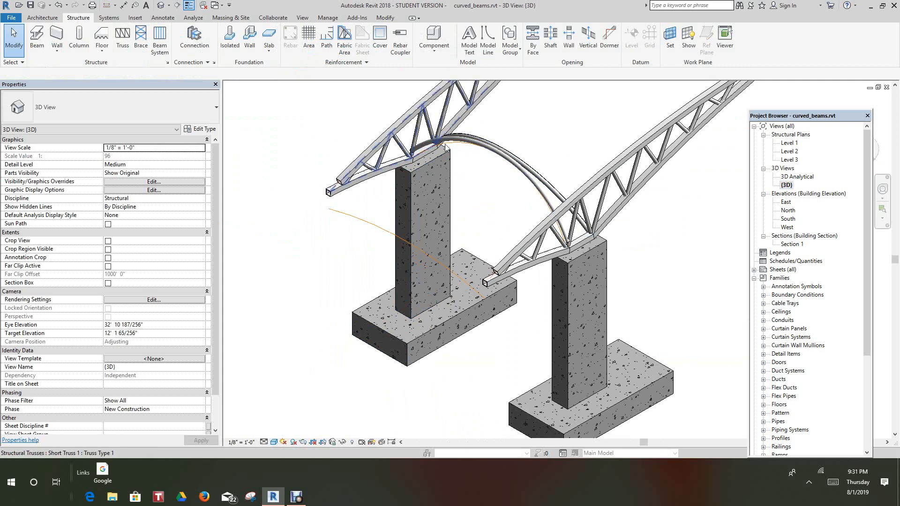
{"action": "scroll", "coordinate": [368, 253], "scroll_direction": "up", "scroll_amount": 5}
{"action": "left_click", "coordinate": [373, 223]}
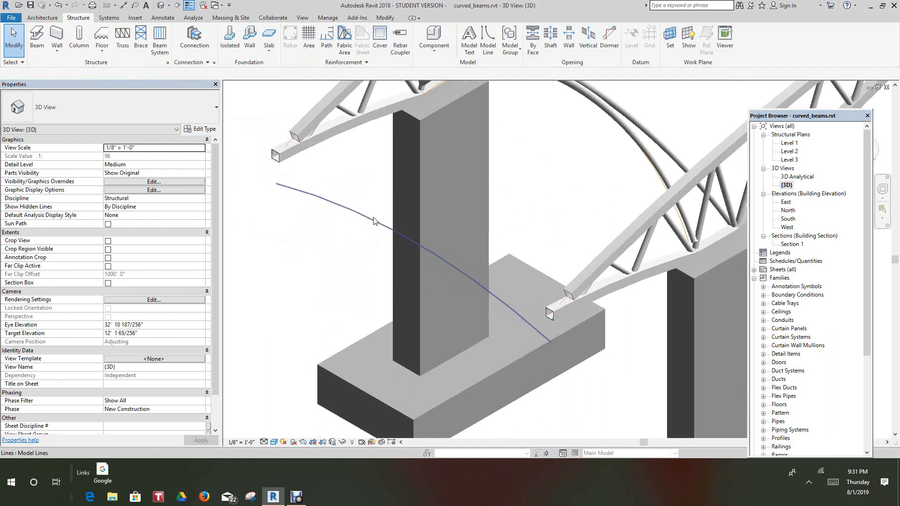
{"action": "left_click_drag", "start_coordinate": [369, 184], "coordinate": [375, 179]}
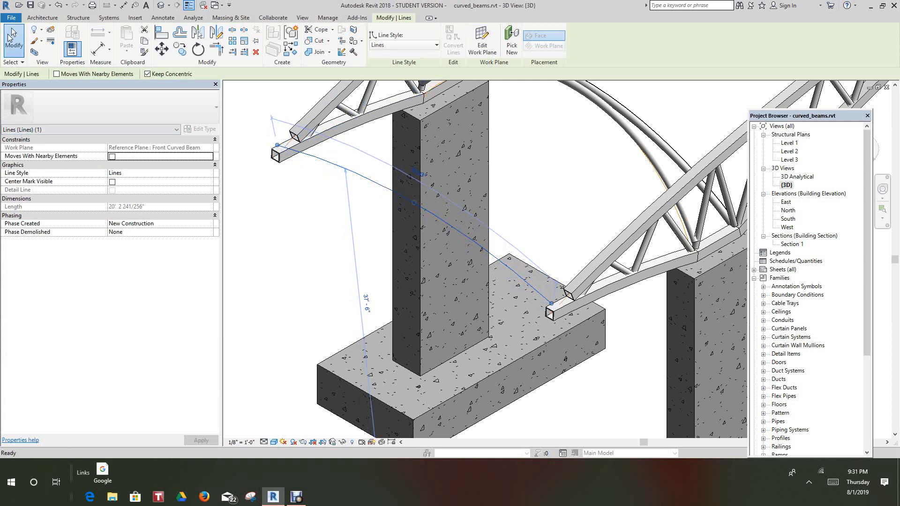
{"action": "left_click", "coordinate": [10, 42]}
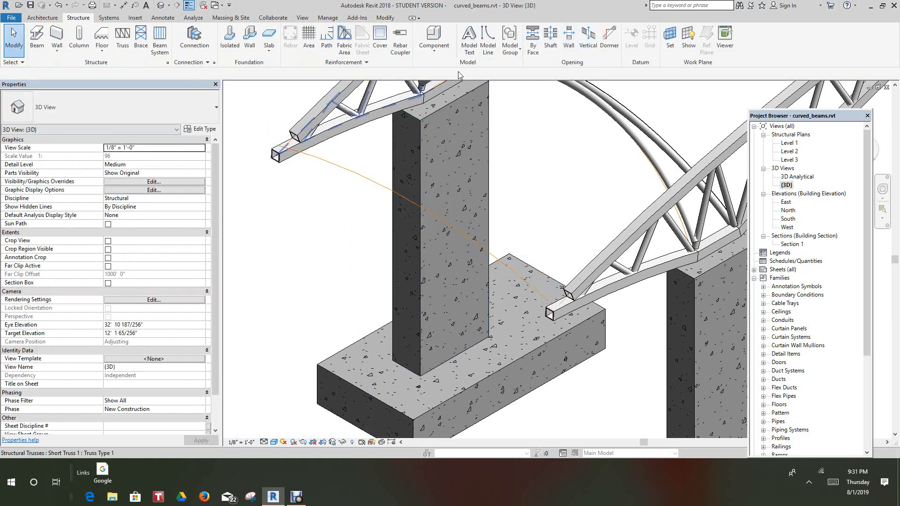
Change the current work plane to the reference plane Front Curved Beam
{"action": "left_click", "coordinate": [668, 38]}
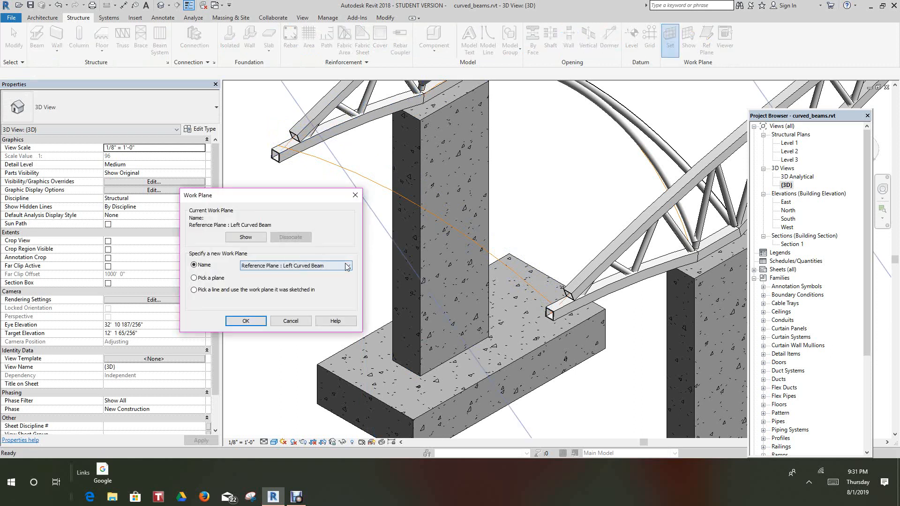
{"action": "left_click", "coordinate": [347, 266]}
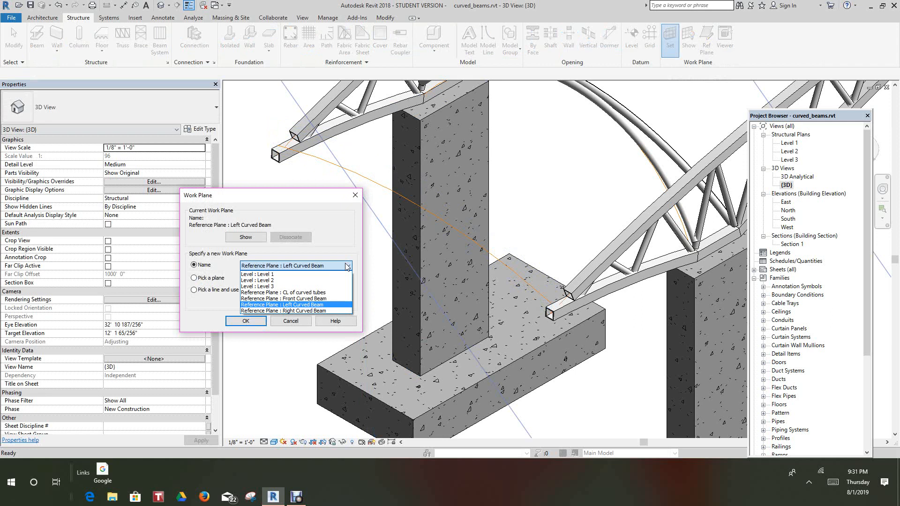
{"action": "left_click", "coordinate": [300, 300]}
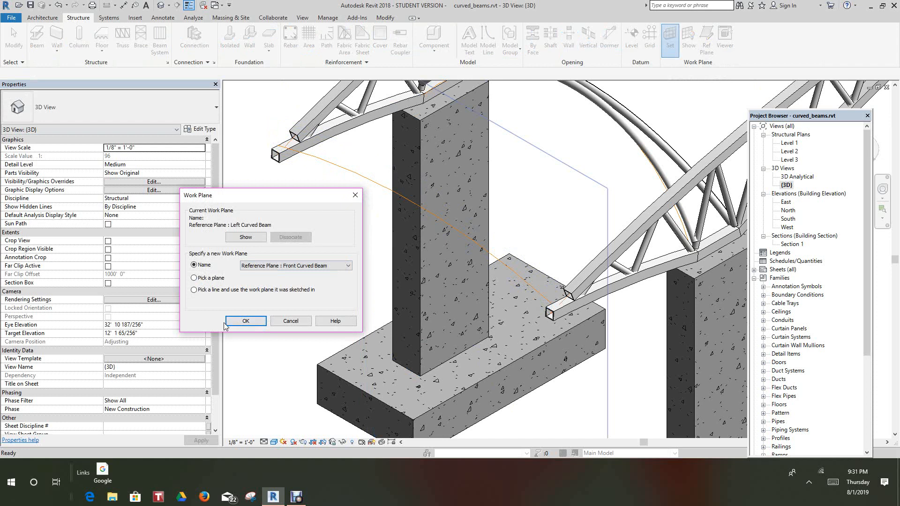
{"action": "left_click", "coordinate": [245, 321]}
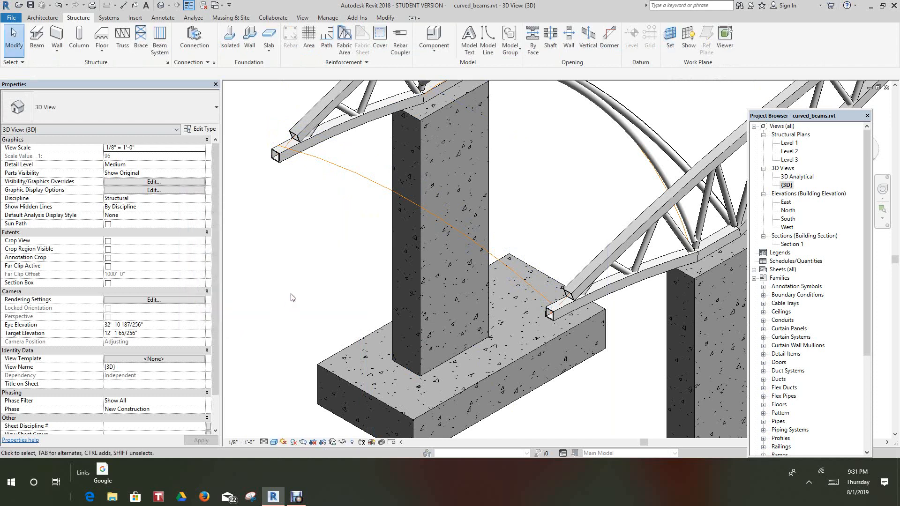
Place an HSS5X0.250 round tube beam along the front arc model line between the truss ends using Pick Lines
{"action": "scroll", "coordinate": [291, 296], "scroll_direction": "down", "scroll_amount": 2}
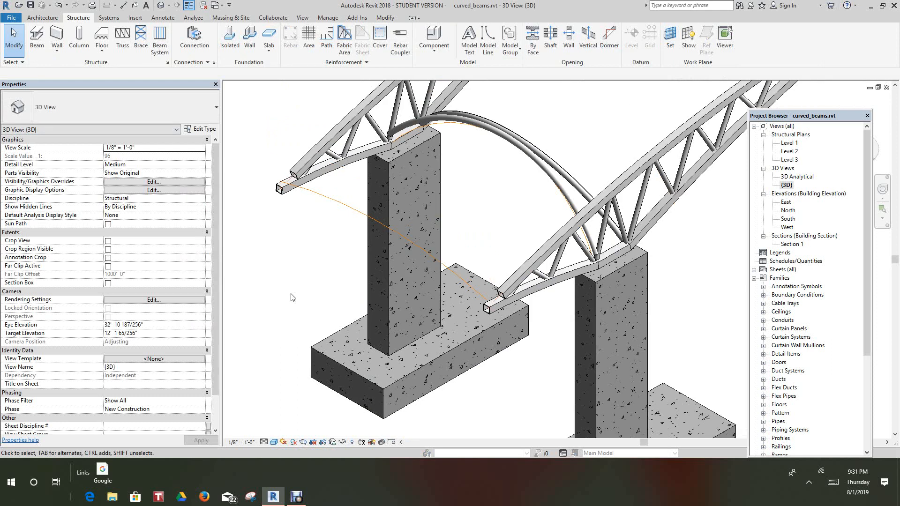
{"action": "left_click", "coordinate": [38, 37]}
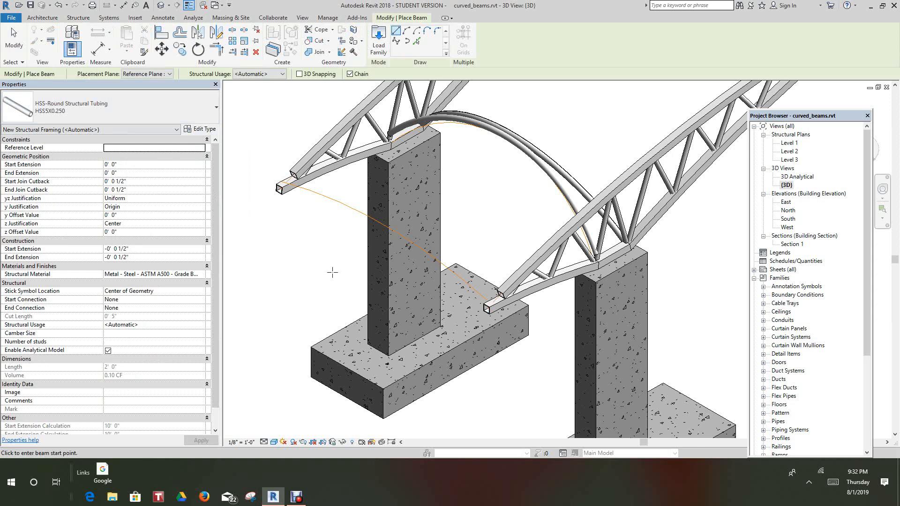
{"action": "scroll", "coordinate": [318, 254], "scroll_direction": "down", "scroll_amount": 3}
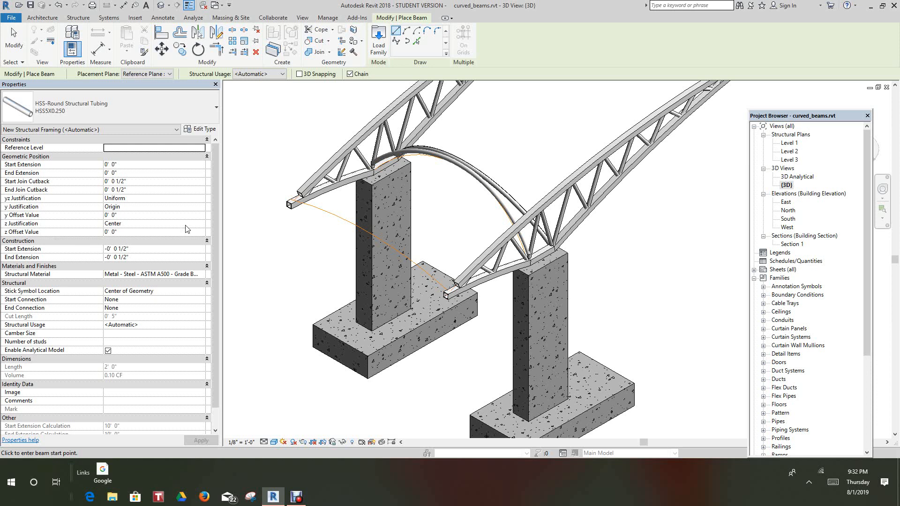
{"action": "left_click", "coordinate": [417, 42]}
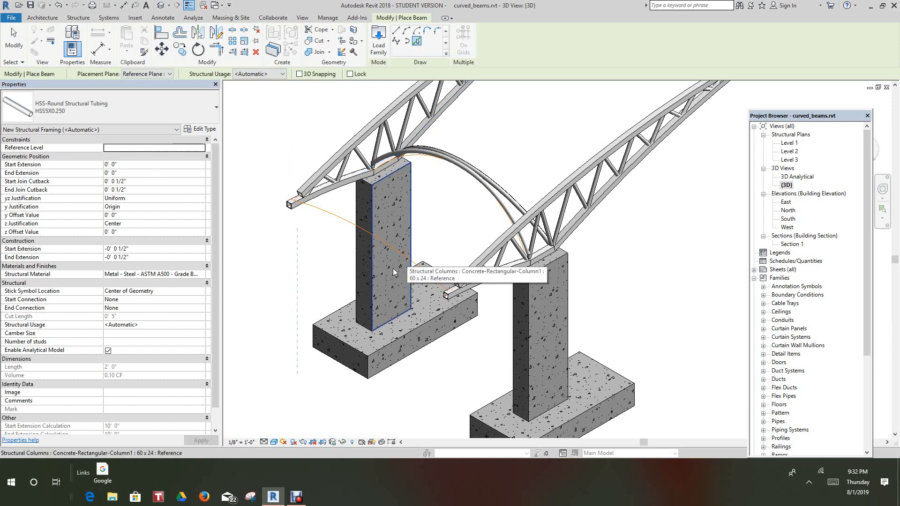
{"action": "left_click", "coordinate": [339, 222]}
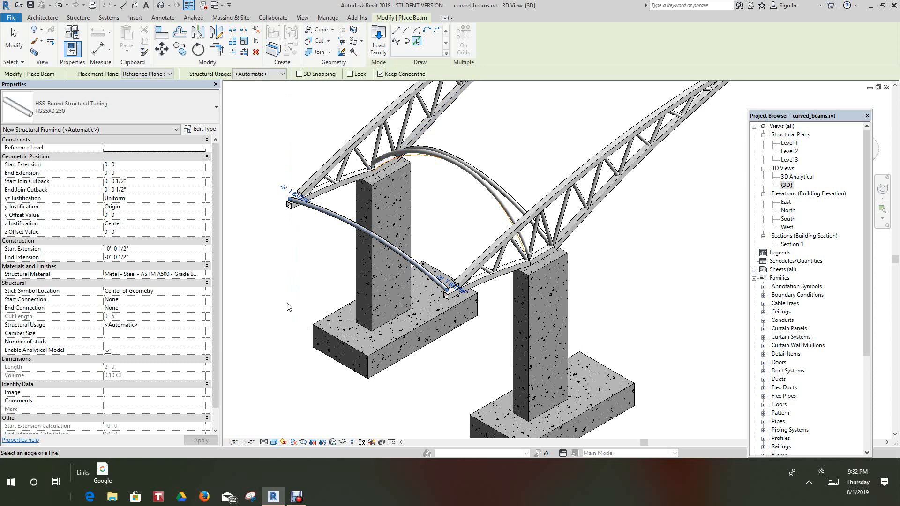
Examine the new front curved tube beam and how it meets the lower ends of both trusses in 3D
{"action": "scroll", "coordinate": [261, 336], "scroll_direction": "down", "scroll_amount": 1}
{"action": "middle_click_drag", "start_coordinate": [287, 356], "coordinate": [313, 377]}
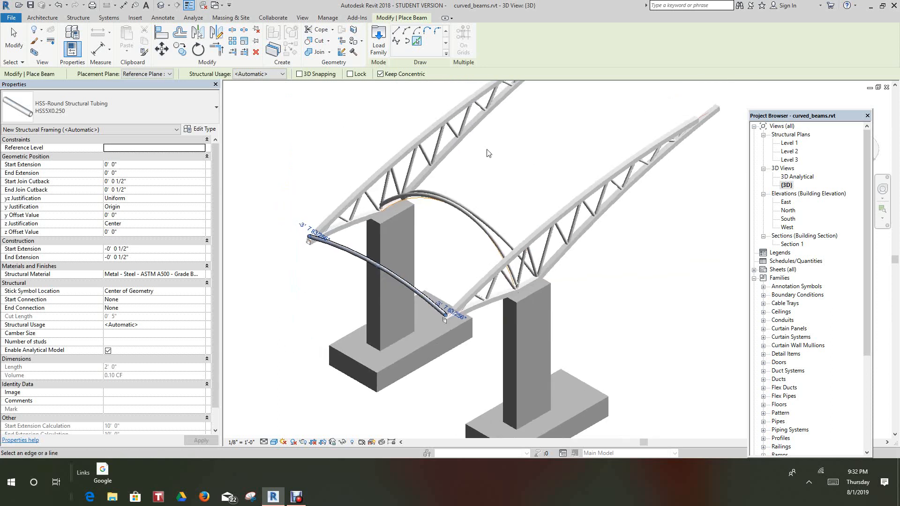
{"action": "scroll", "coordinate": [428, 195], "scroll_direction": "down", "scroll_amount": 4}
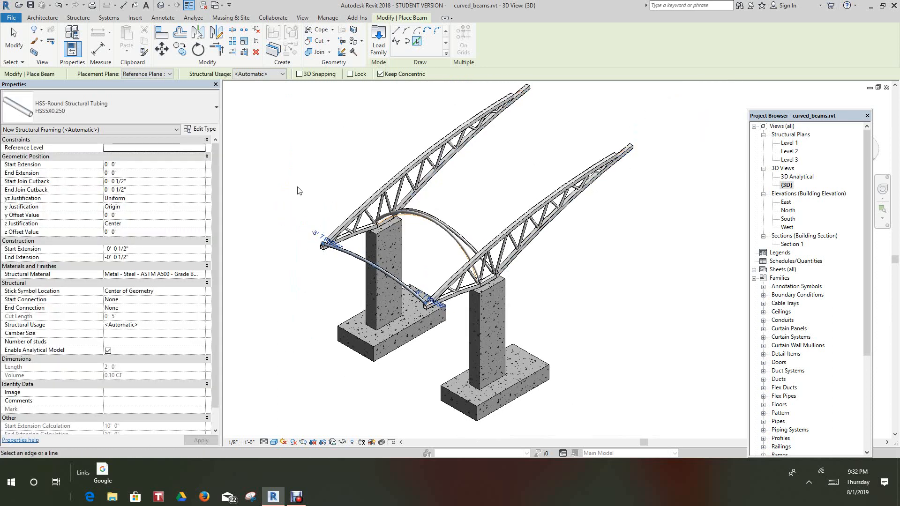
{"action": "middle_click_drag", "start_coordinate": [298, 191], "coordinate": [281, 198]}
{"action": "scroll", "coordinate": [328, 265], "scroll_direction": "up", "scroll_amount": 1}
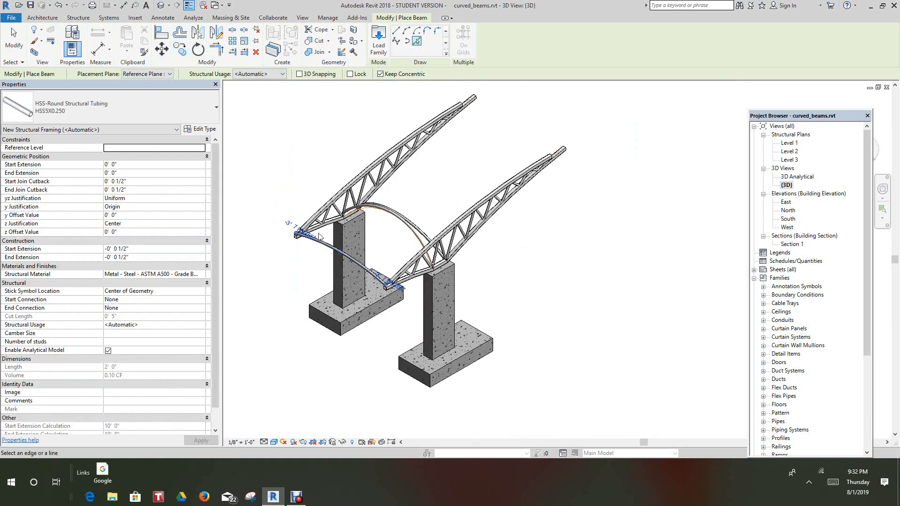
{"action": "scroll", "coordinate": [330, 266], "scroll_direction": "up", "scroll_amount": 1}
{"action": "scroll", "coordinate": [328, 269], "scroll_direction": "up", "scroll_amount": 2}
{"action": "middle_click_drag", "start_coordinate": [327, 271], "coordinate": [337, 298]}
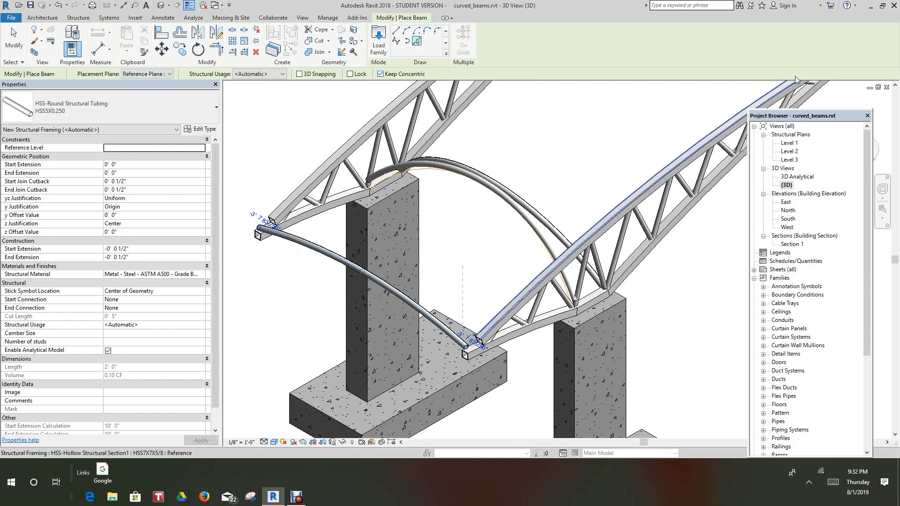
Move the Project Browser clear of the ViewCube and compare the curved beams' arcs between the trusses from the front
{"action": "left_click_drag", "start_coordinate": [824, 118], "coordinate": [802, 186]}
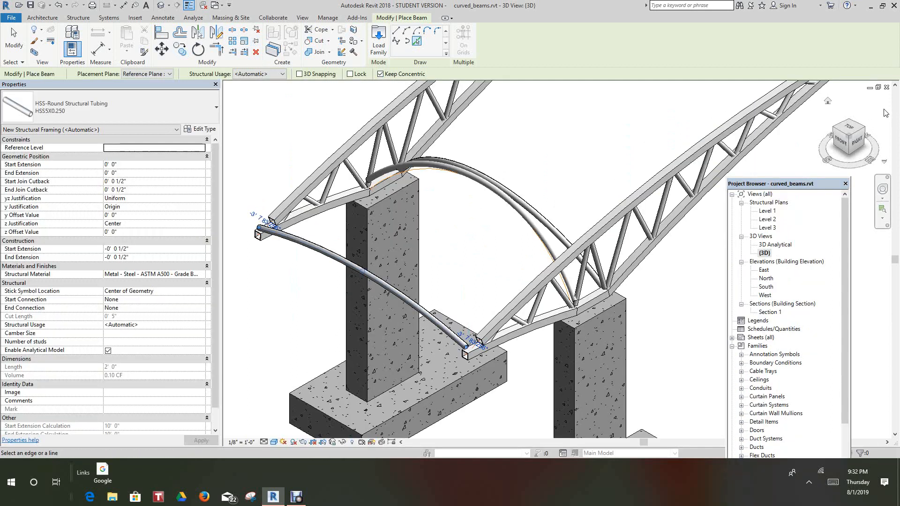
{"action": "left_click_drag", "start_coordinate": [849, 140], "coordinate": [234, 114]}
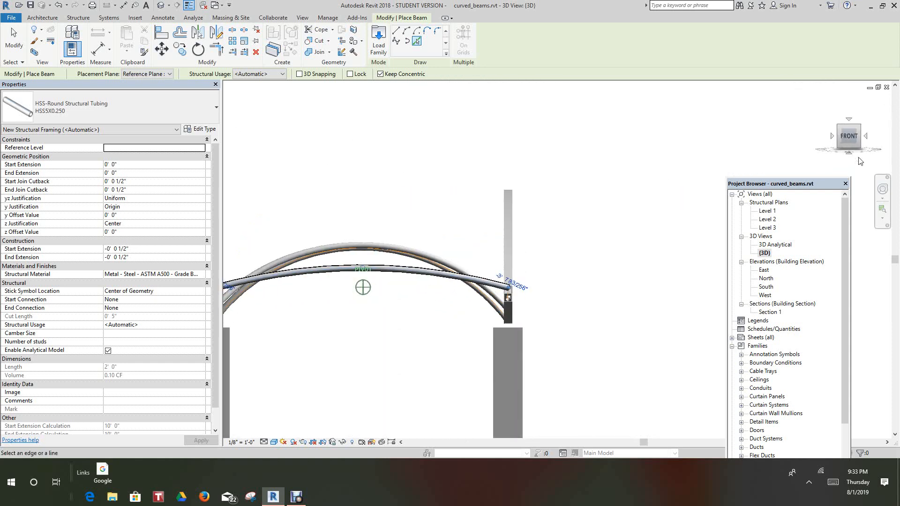
{"action": "scroll", "coordinate": [781, 176], "scroll_direction": "down", "scroll_amount": 1}
{"action": "middle_click_drag", "start_coordinate": [782, 176], "coordinate": [854, 162]}
{"action": "scroll", "coordinate": [854, 162], "scroll_direction": "down", "scroll_amount": 1}
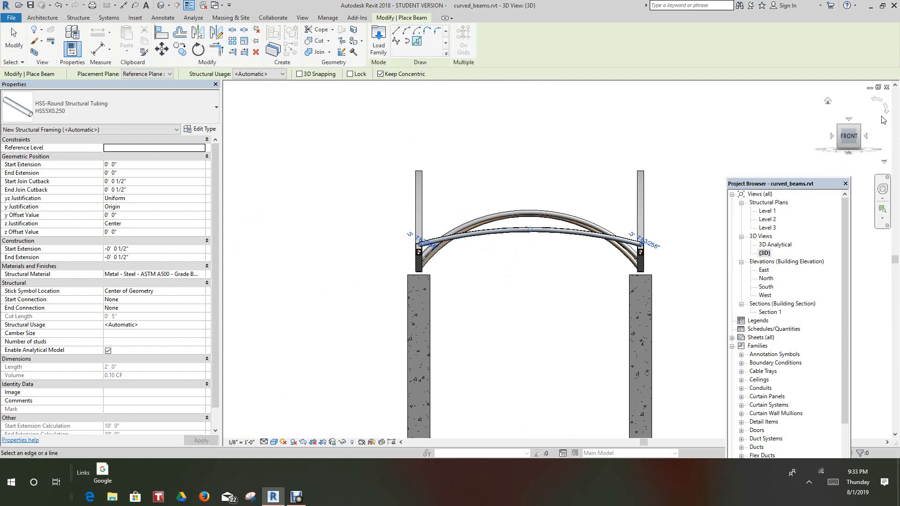
Return the 3D view to its home orientation and review the curved tube beams together with the whole truss and pier structure
{"action": "left_click", "coordinate": [827, 105]}
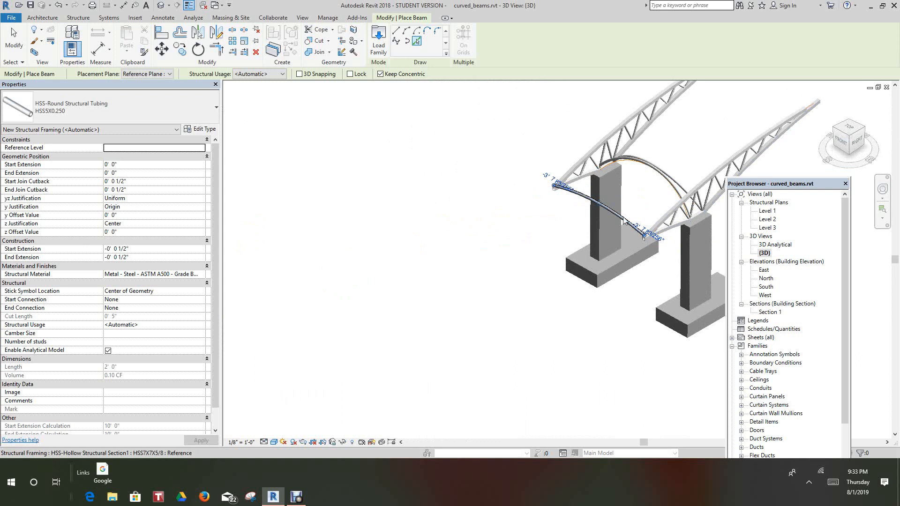
{"action": "scroll", "coordinate": [666, 195], "scroll_direction": "up", "scroll_amount": 2}
{"action": "scroll", "coordinate": [666, 195], "scroll_direction": "down", "scroll_amount": 2}
{"action": "scroll", "coordinate": [589, 263], "scroll_direction": "up", "scroll_amount": 3}
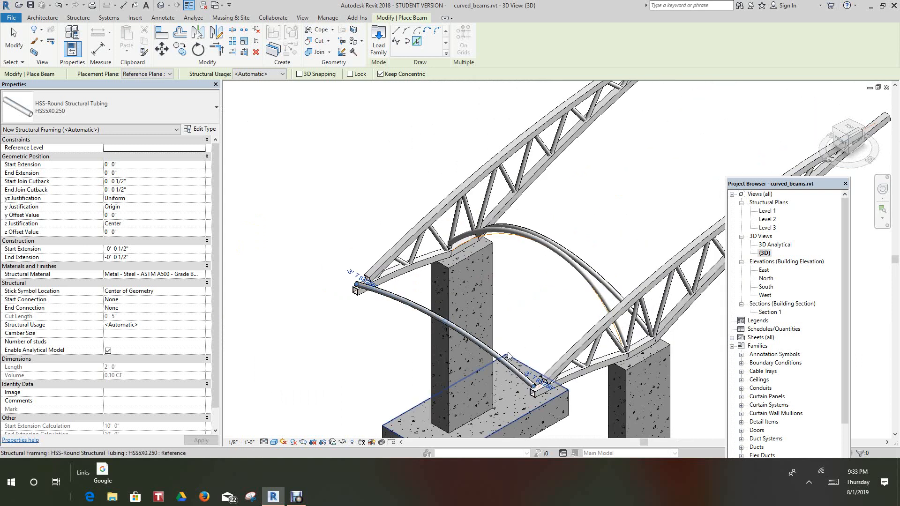
{"action": "scroll", "coordinate": [569, 272], "scroll_direction": "down", "scroll_amount": 1}
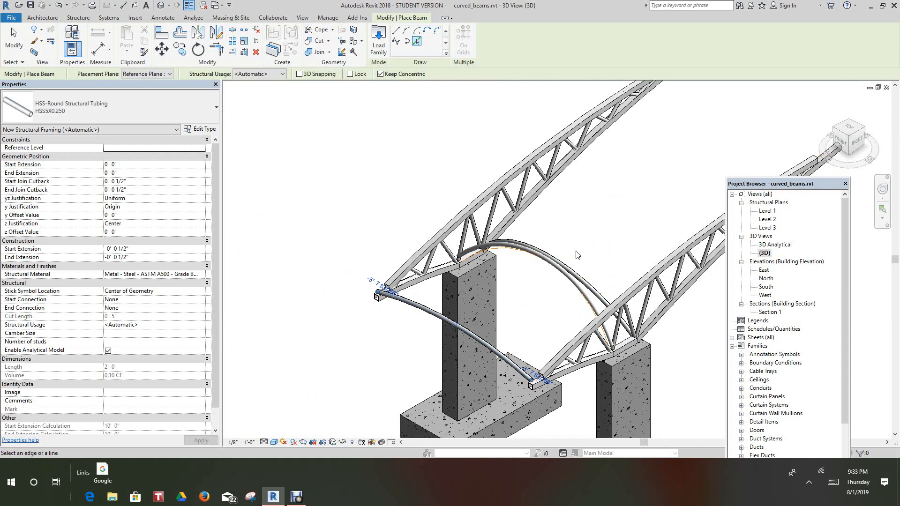
{"action": "scroll", "coordinate": [378, 372], "scroll_direction": "down", "scroll_amount": 2}
{"action": "middle_click_drag", "start_coordinate": [375, 359], "coordinate": [351, 290]}
{"action": "scroll", "coordinate": [464, 347], "scroll_direction": "up", "scroll_amount": 4}
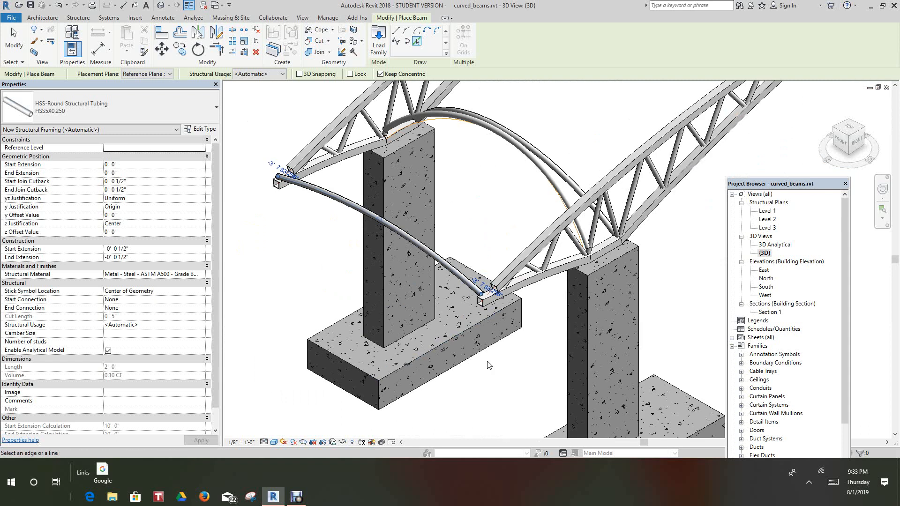
{"action": "mouse_move", "coordinate": [492, 365]}
{"action": "middle_mouse_down"}
{"action": "mouse_move", "coordinate": [478, 380]}
{"action": "mouse_move", "coordinate": [468, 341]}
{"action": "middle_mouse_up"}
{"action": "scroll", "coordinate": [488, 358], "scroll_direction": "down", "scroll_amount": 4}
{"action": "scroll", "coordinate": [466, 349], "scroll_direction": "down", "scroll_amount": 2}
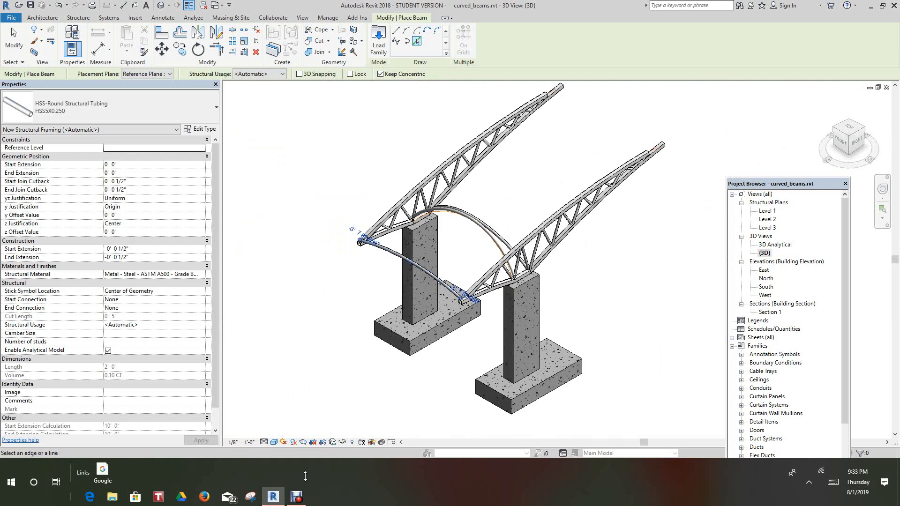